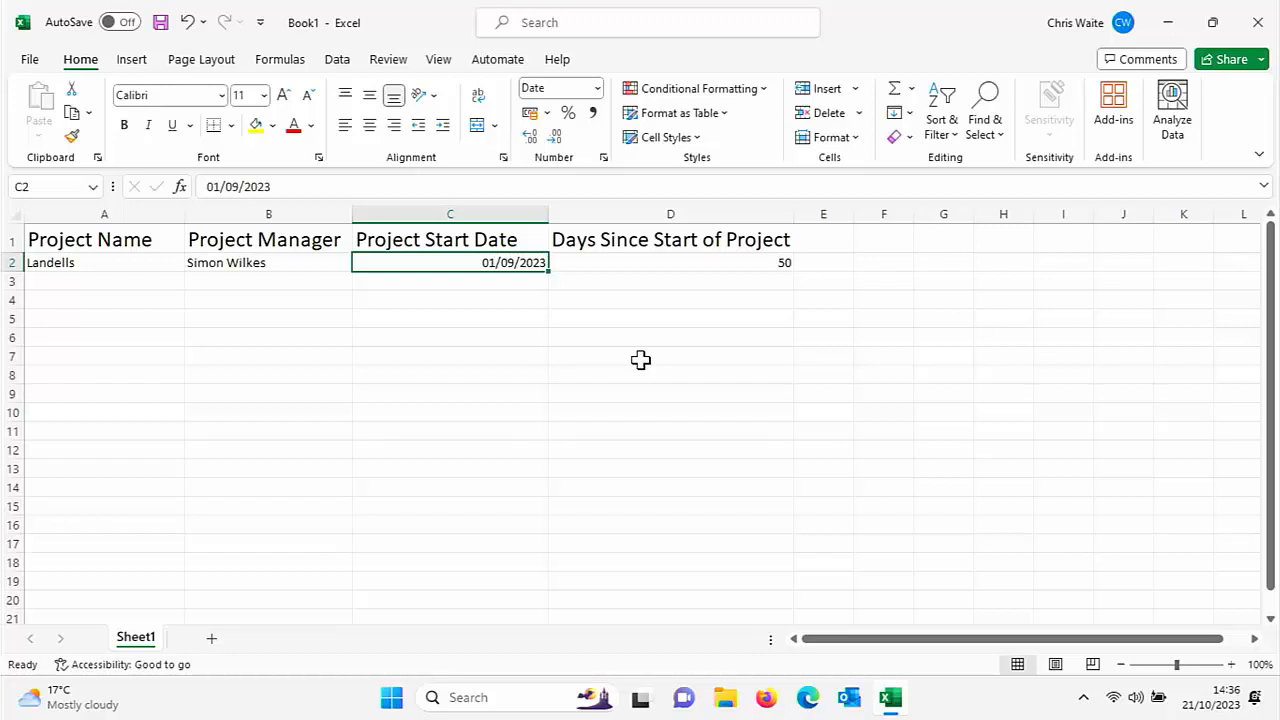
Change the start date in C2 to 15/09/2023 so the day count shows 36
type("1")
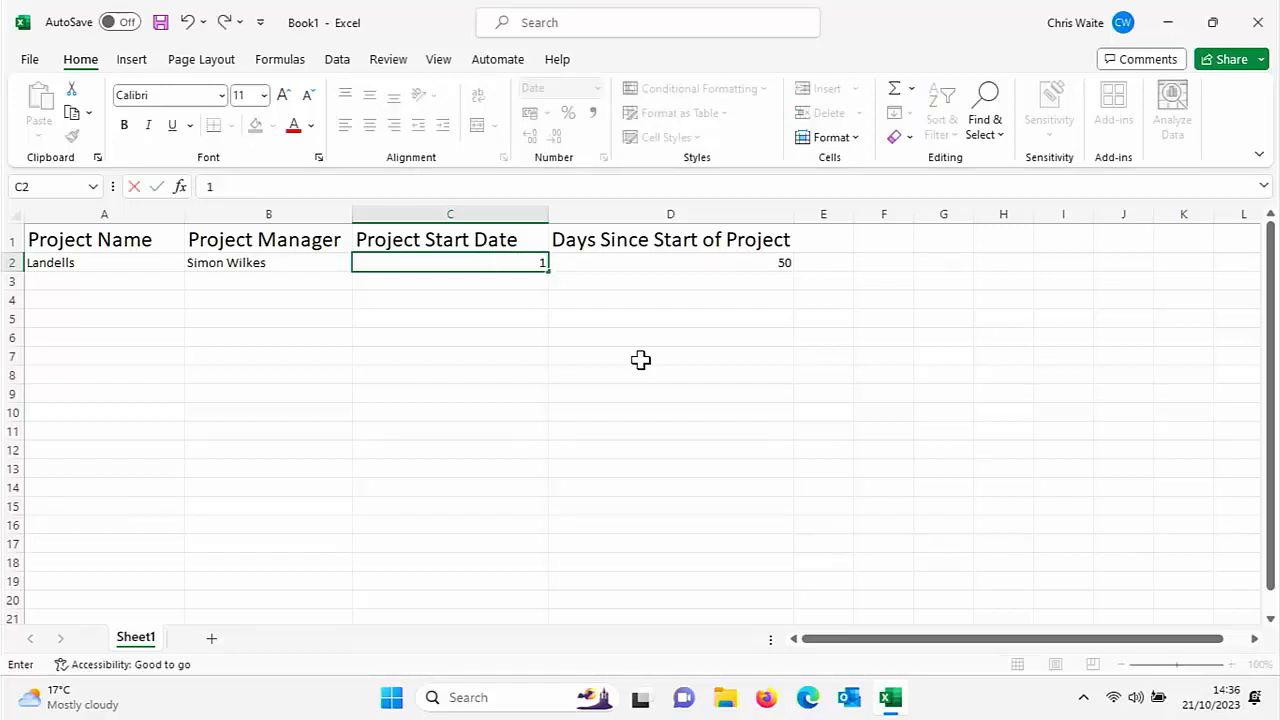
type("5/09")
key("BackSpace")
type("9")
key("Tab")
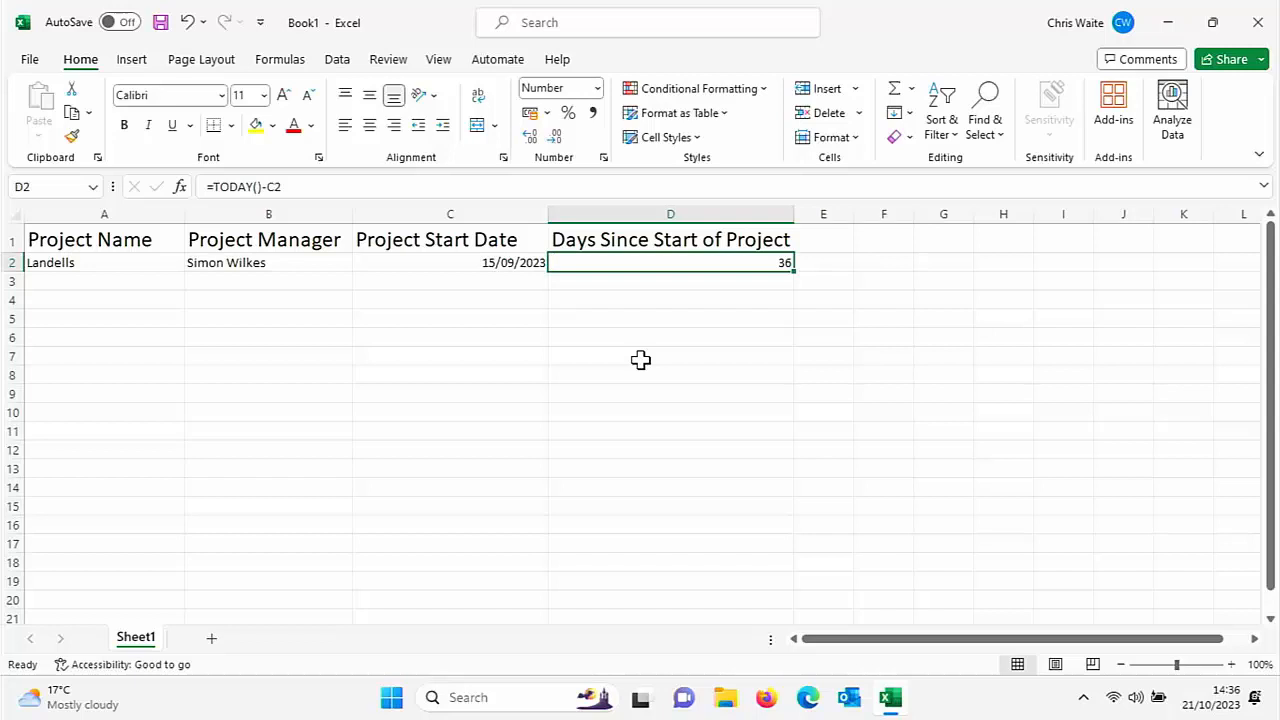
key("Left")
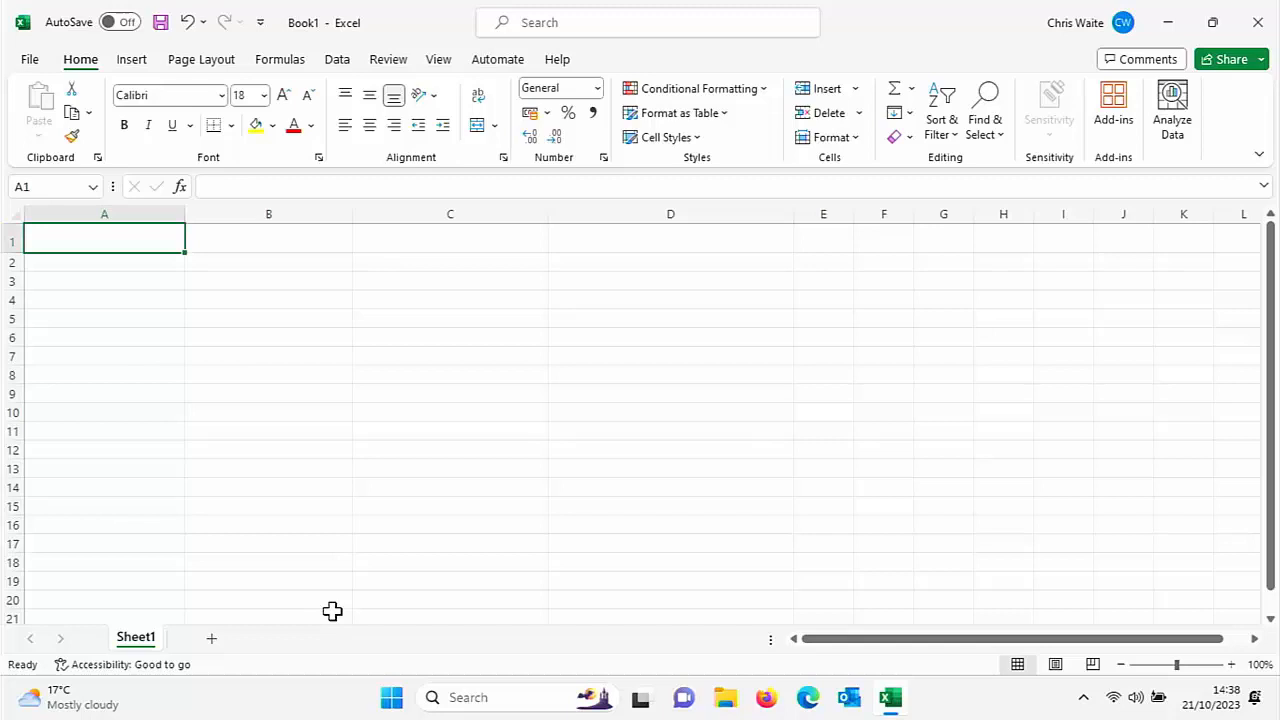
Enter the headings Project Name and Project Manager in A1 and B1
type("Proj")
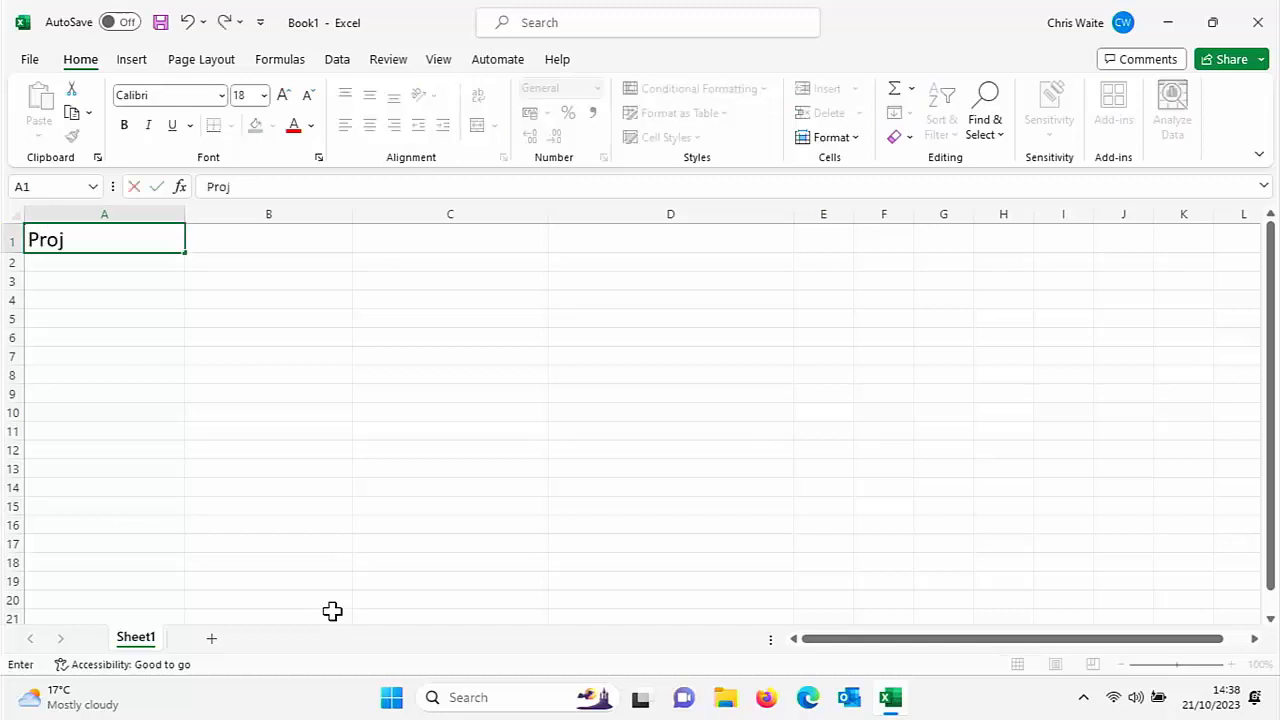
type("ect Name")
key("Tab")
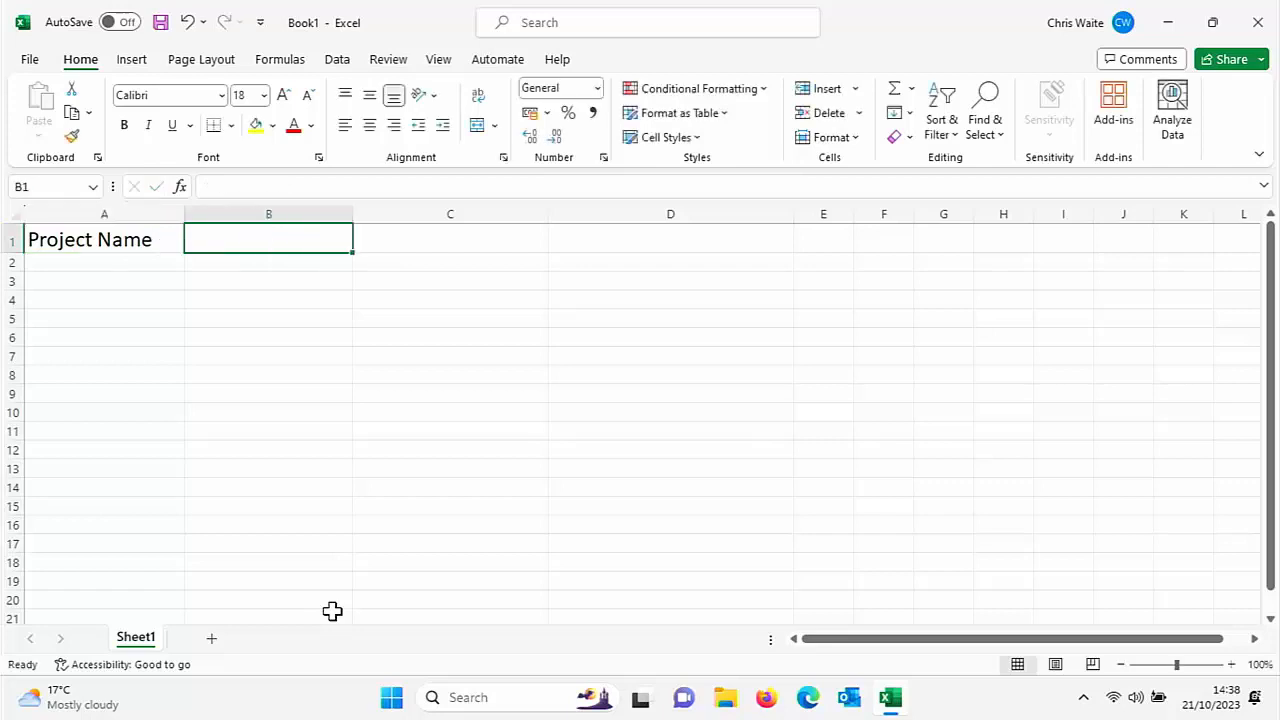
type("Pr")
key("BackSpace")
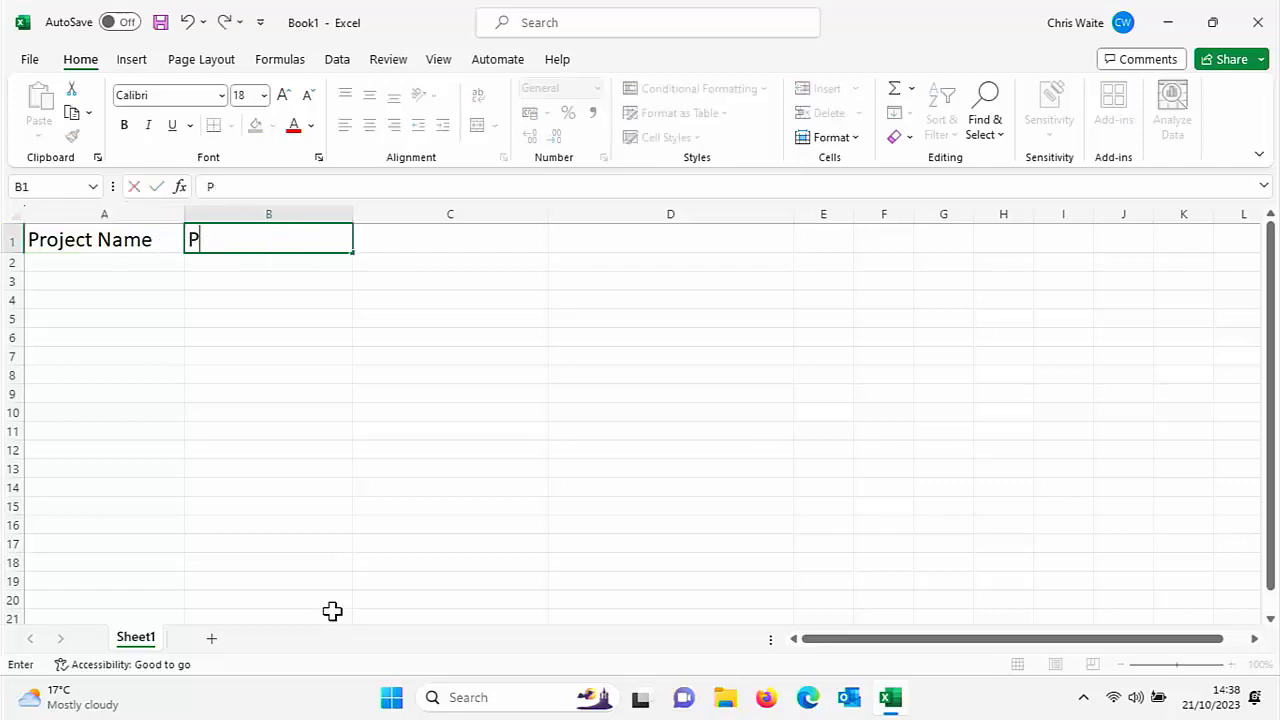
type("rog")
key("BackSpace")
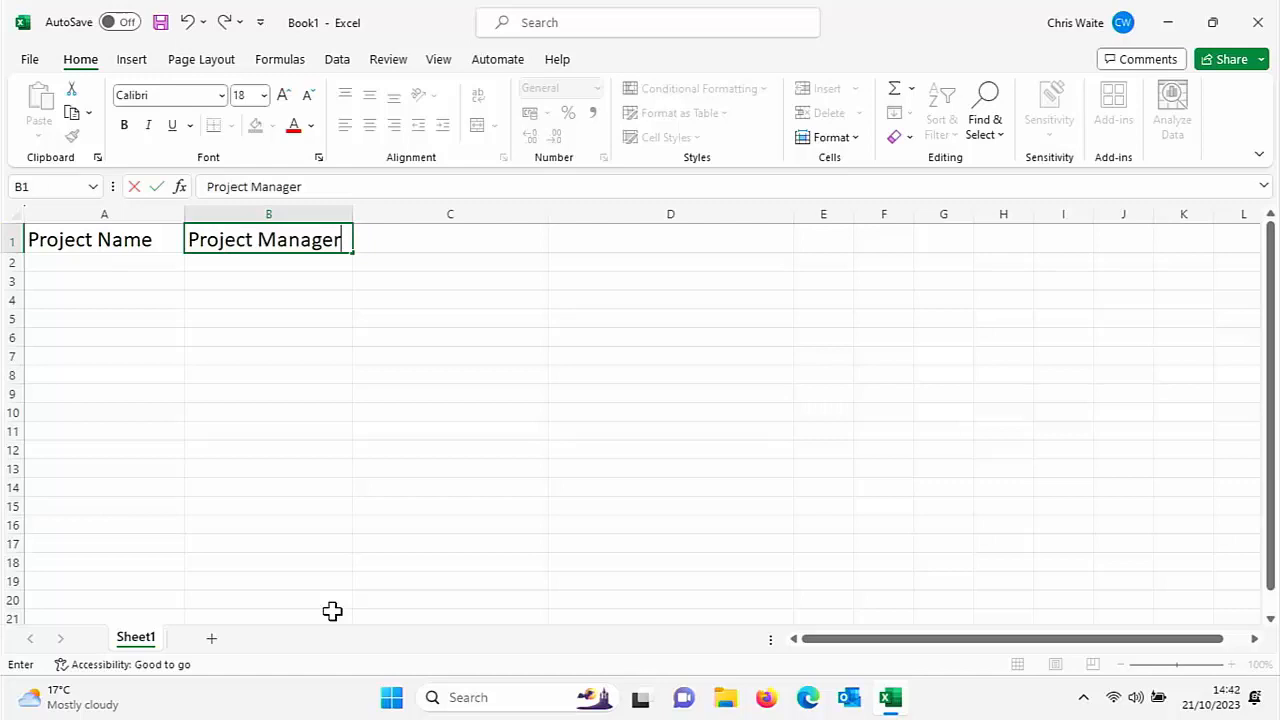
key("Tab")
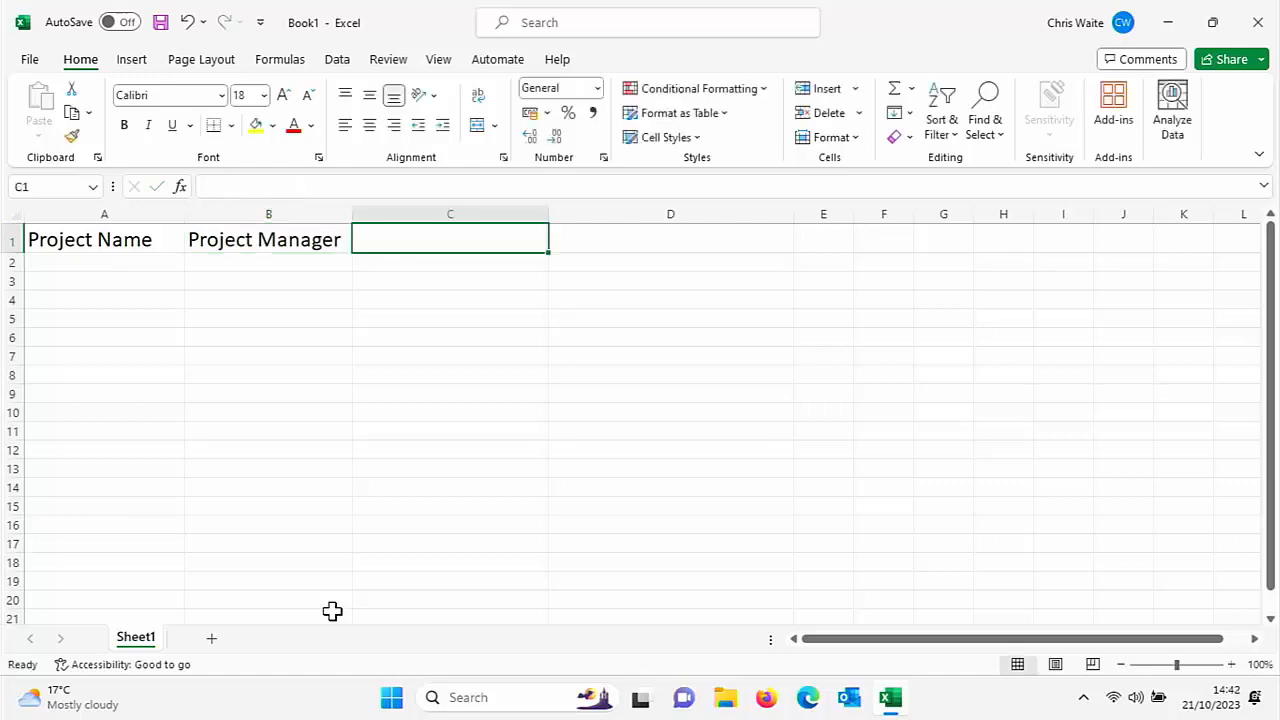
Add the headings Project Start Date and No Of Days Since Start in C1 and D1
type("Project Start Date")
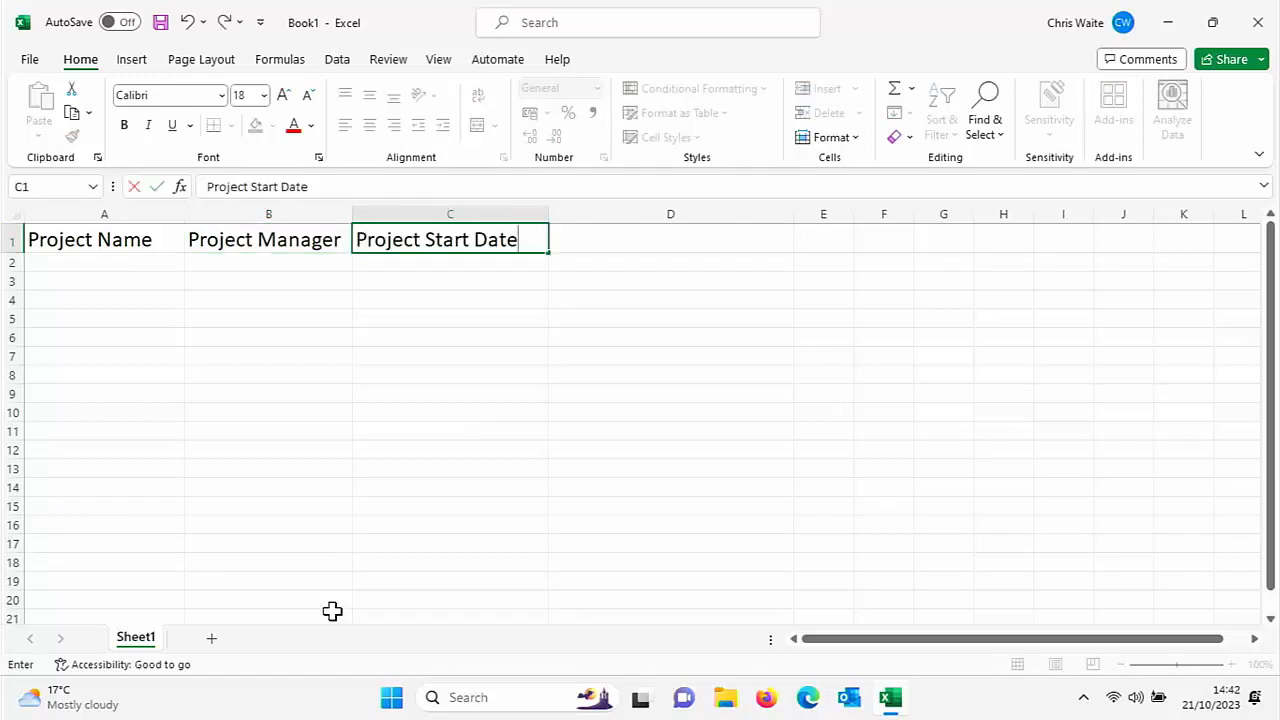
key("Tab")
type("P")
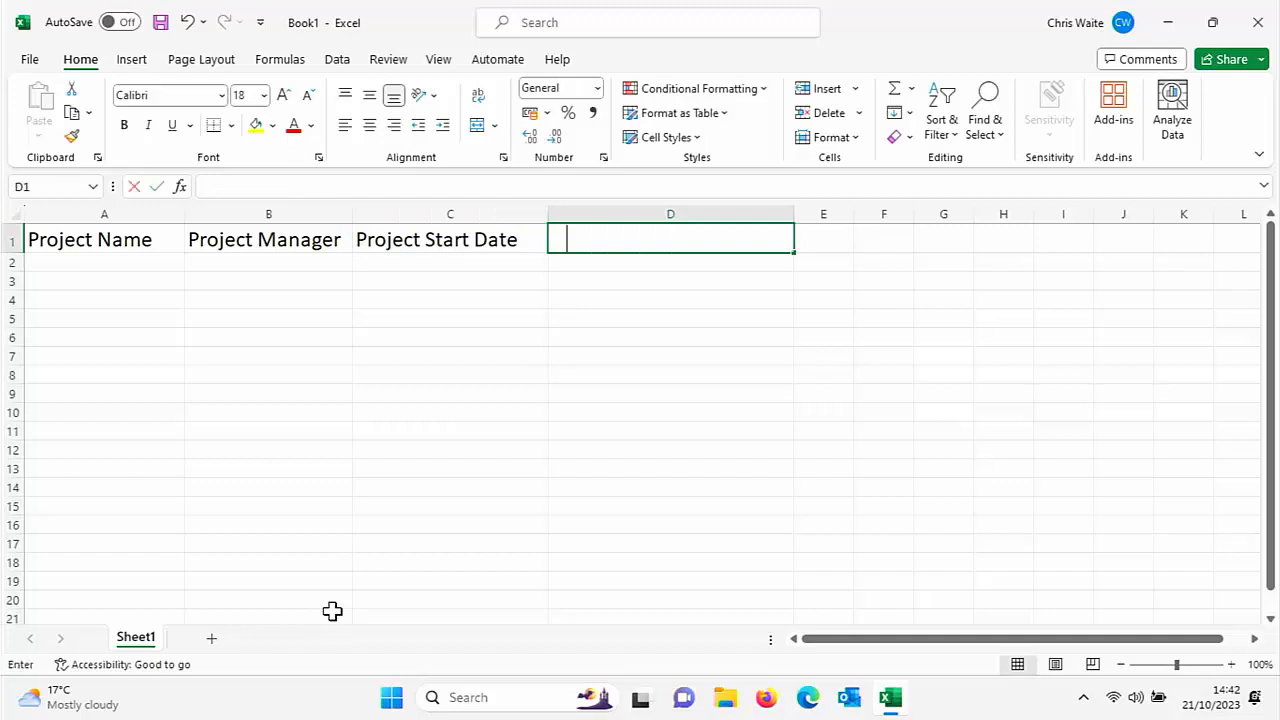
type("No Of Days Since Start")
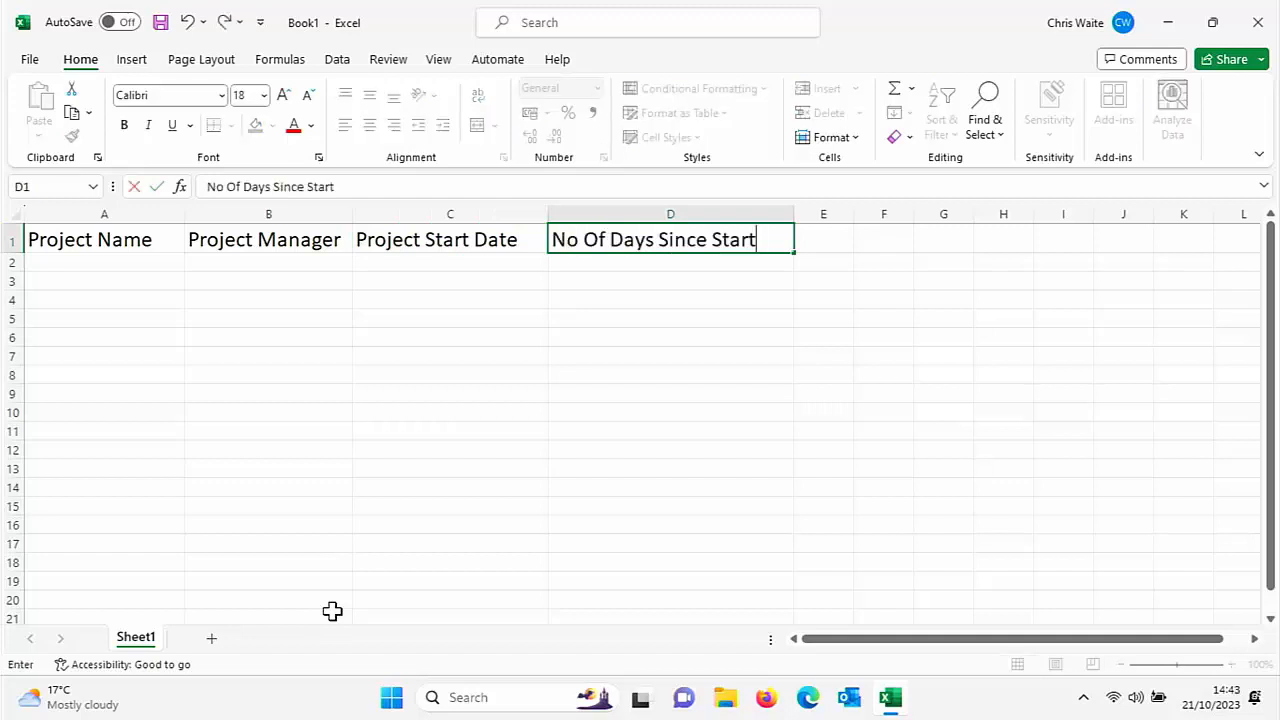
key("Return")
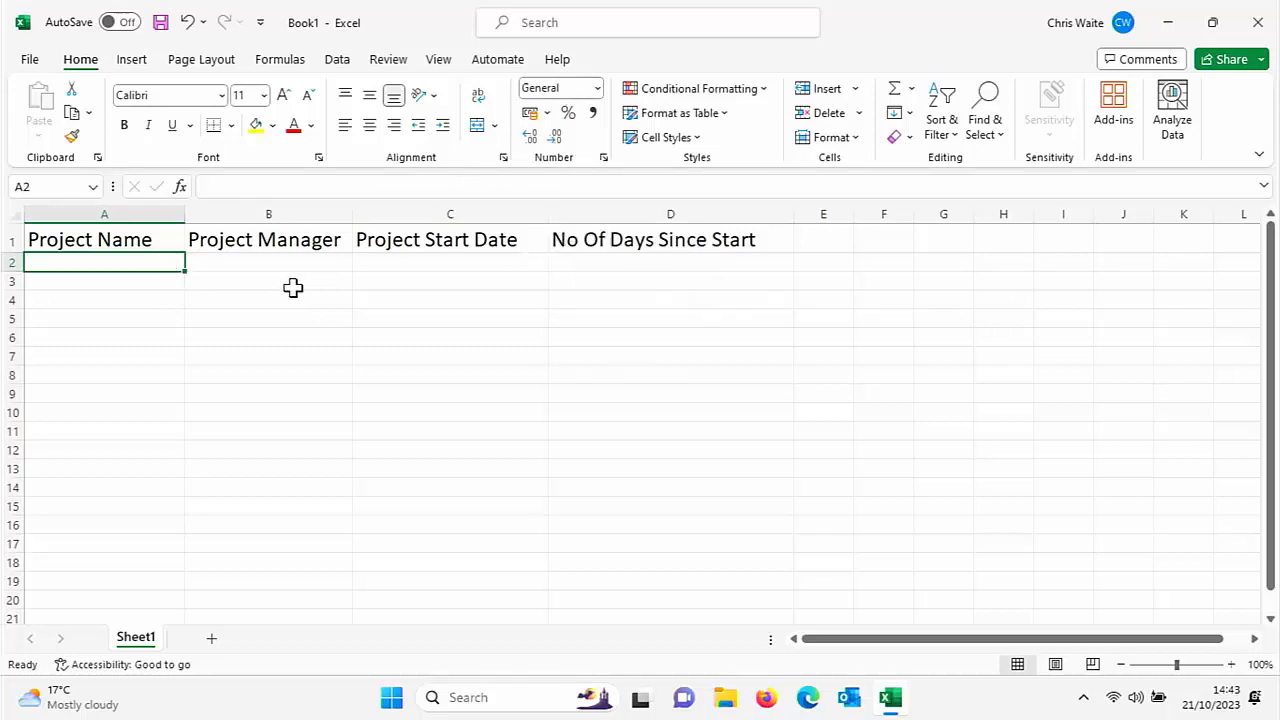
Format cell C2 as Short Date
left_click(274, 263)
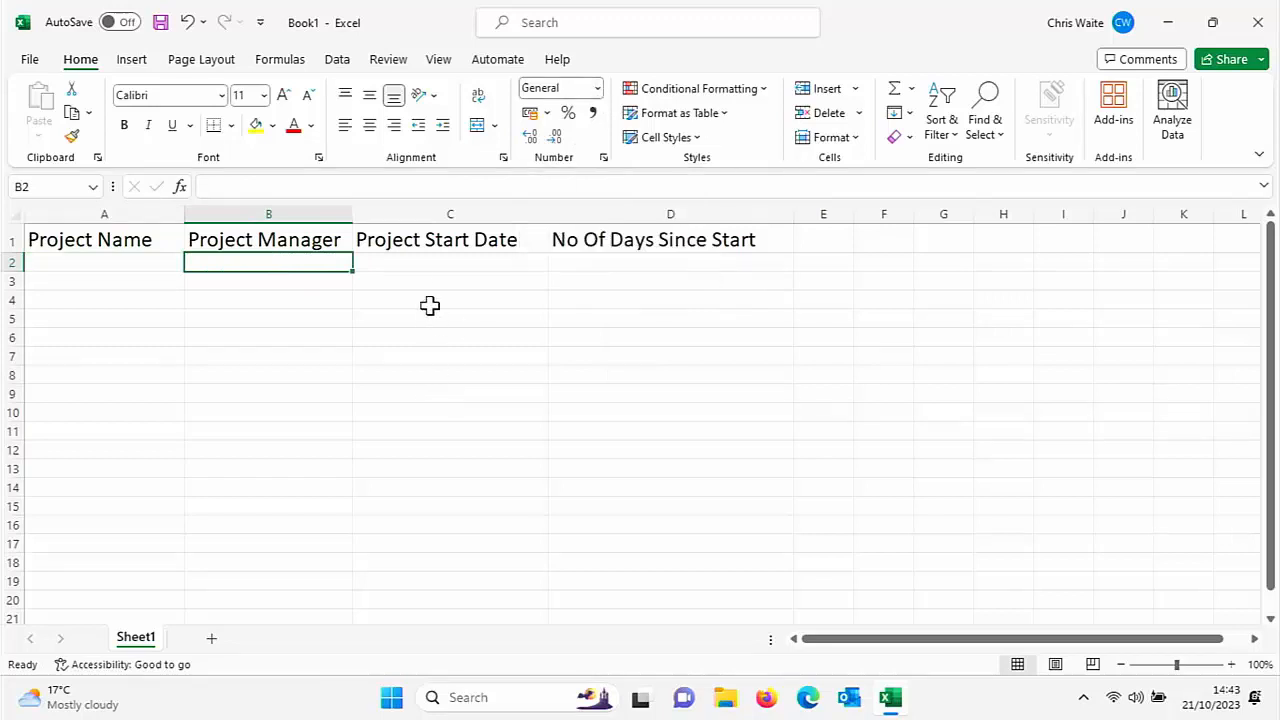
left_click(425, 260)
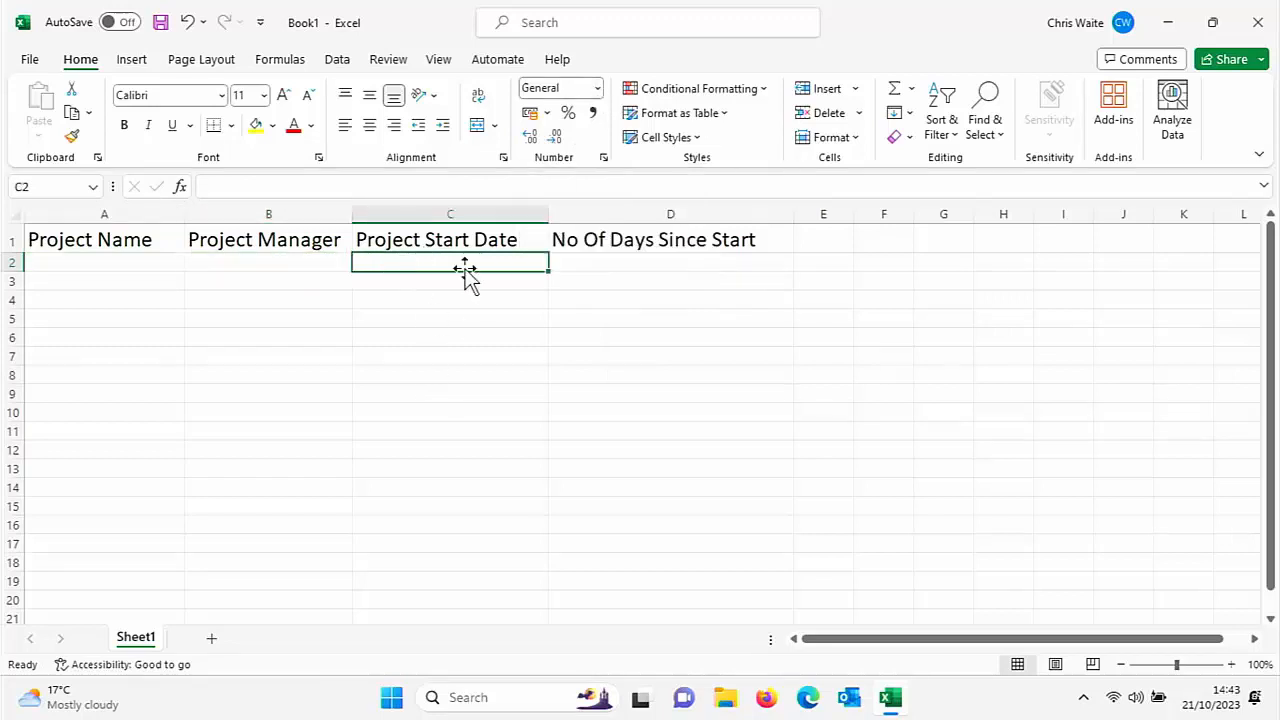
left_click(595, 89)
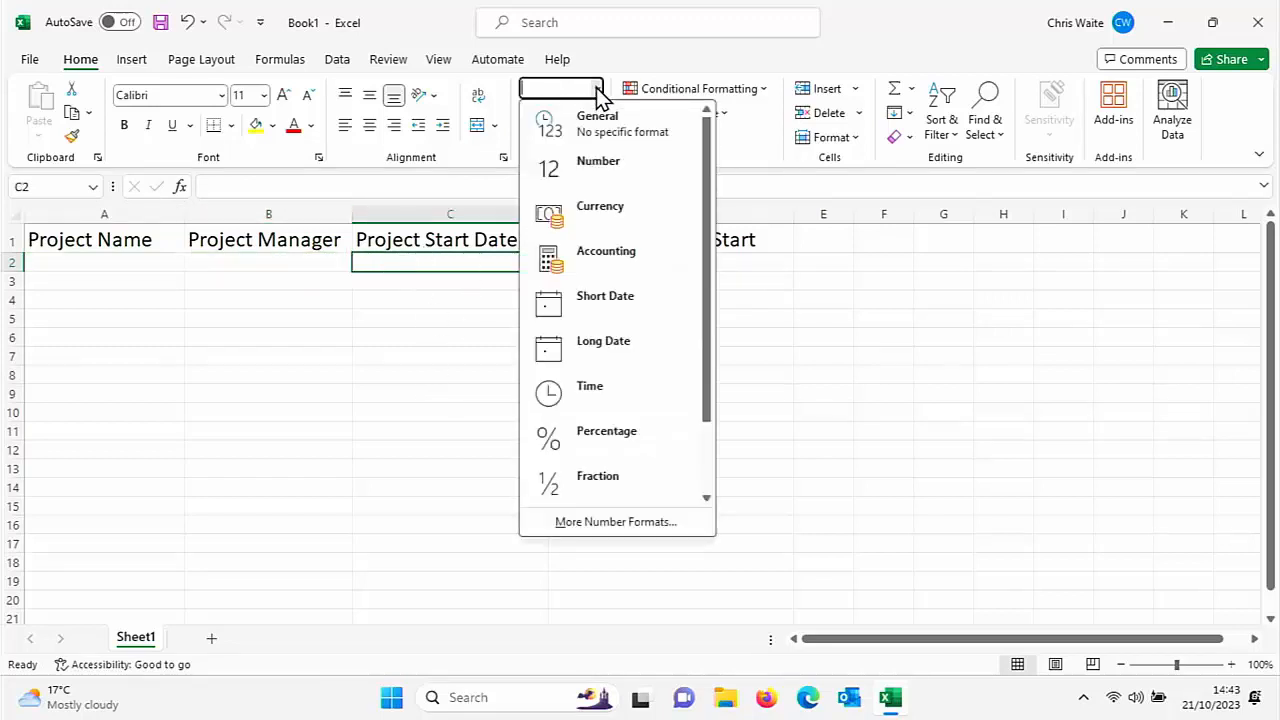
left_click(605, 298)
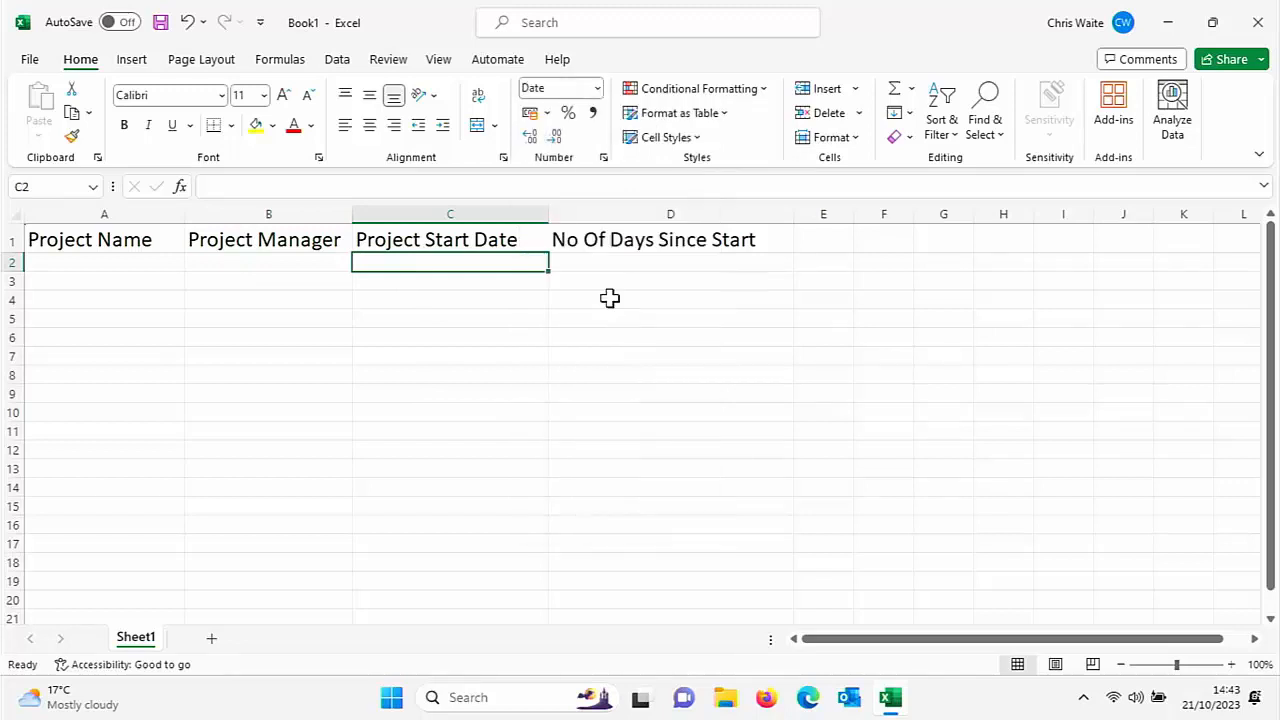
Format cell D2 as Number with 0 decimal places
left_click(627, 264)
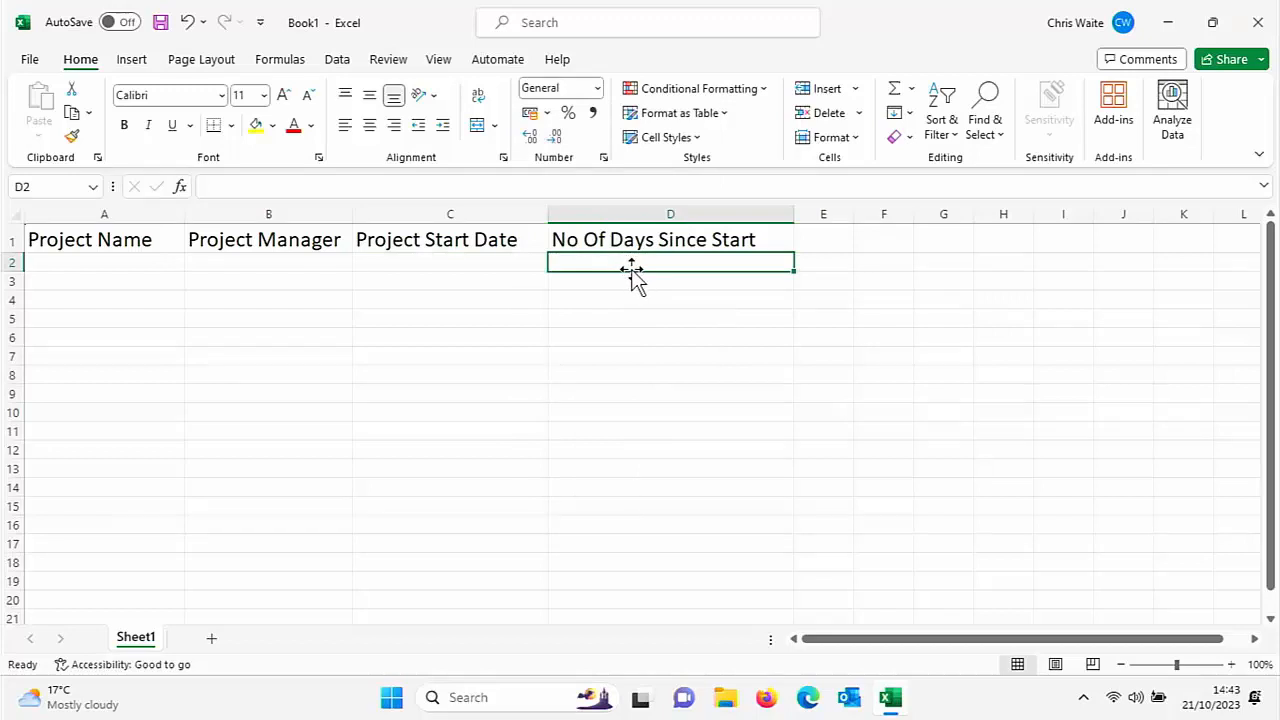
left_click(597, 88)
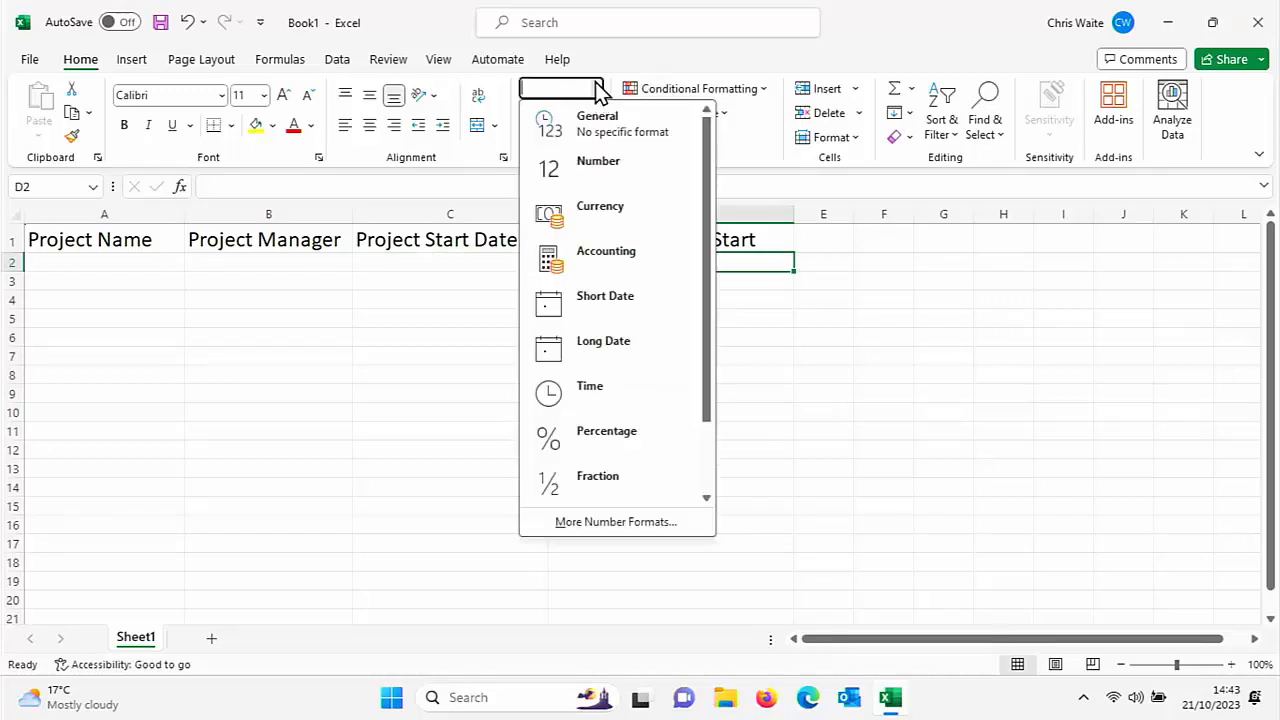
left_click(606, 168)
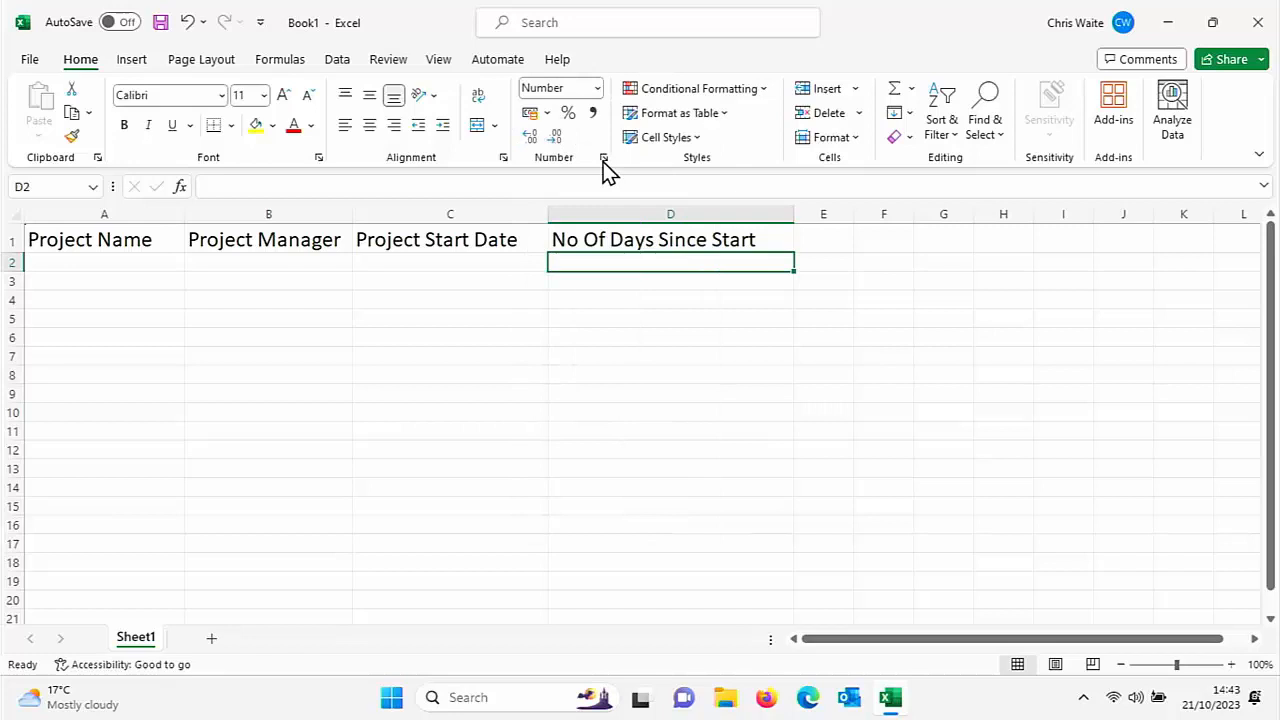
right_click(618, 263)
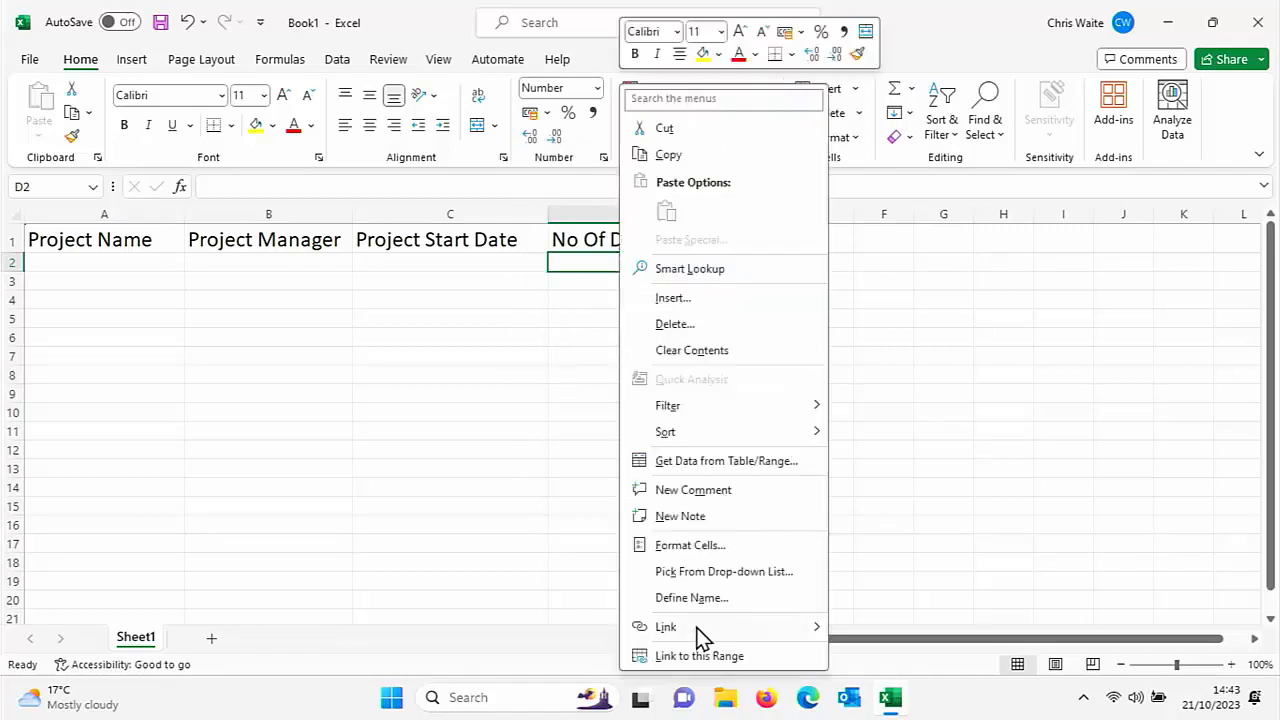
left_click(699, 549)
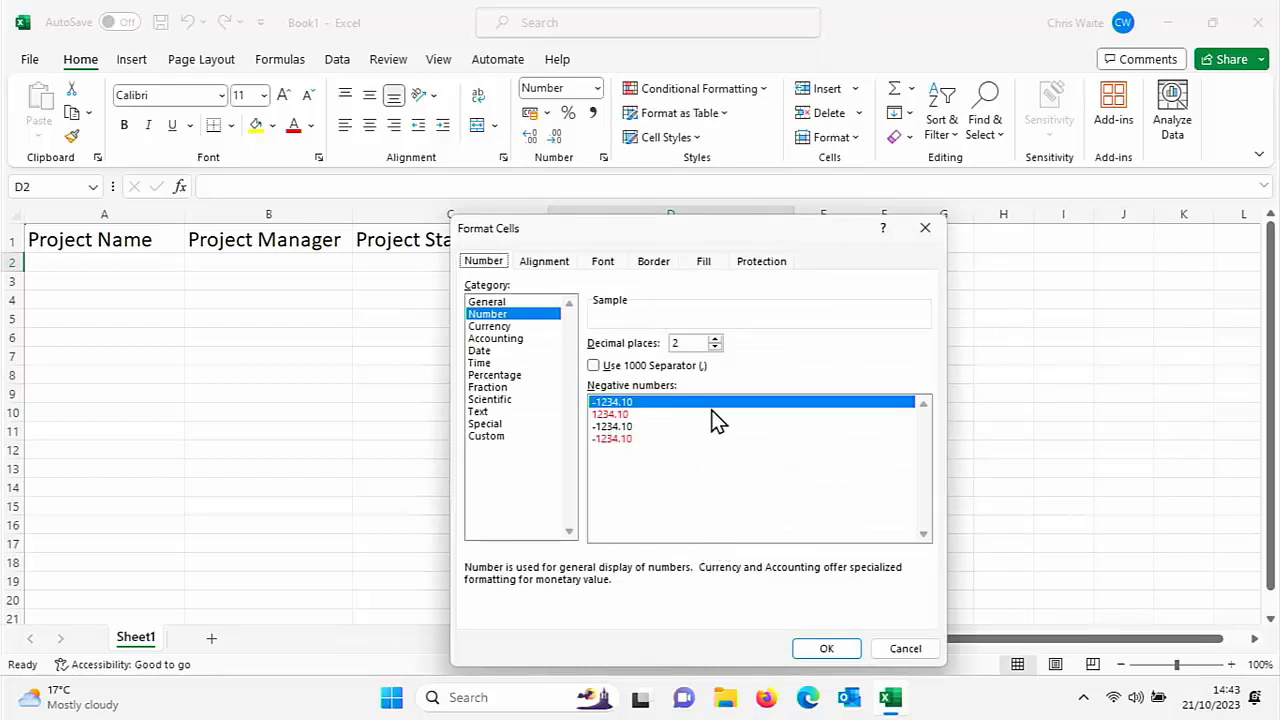
left_click(714, 347)
left_click(714, 347)
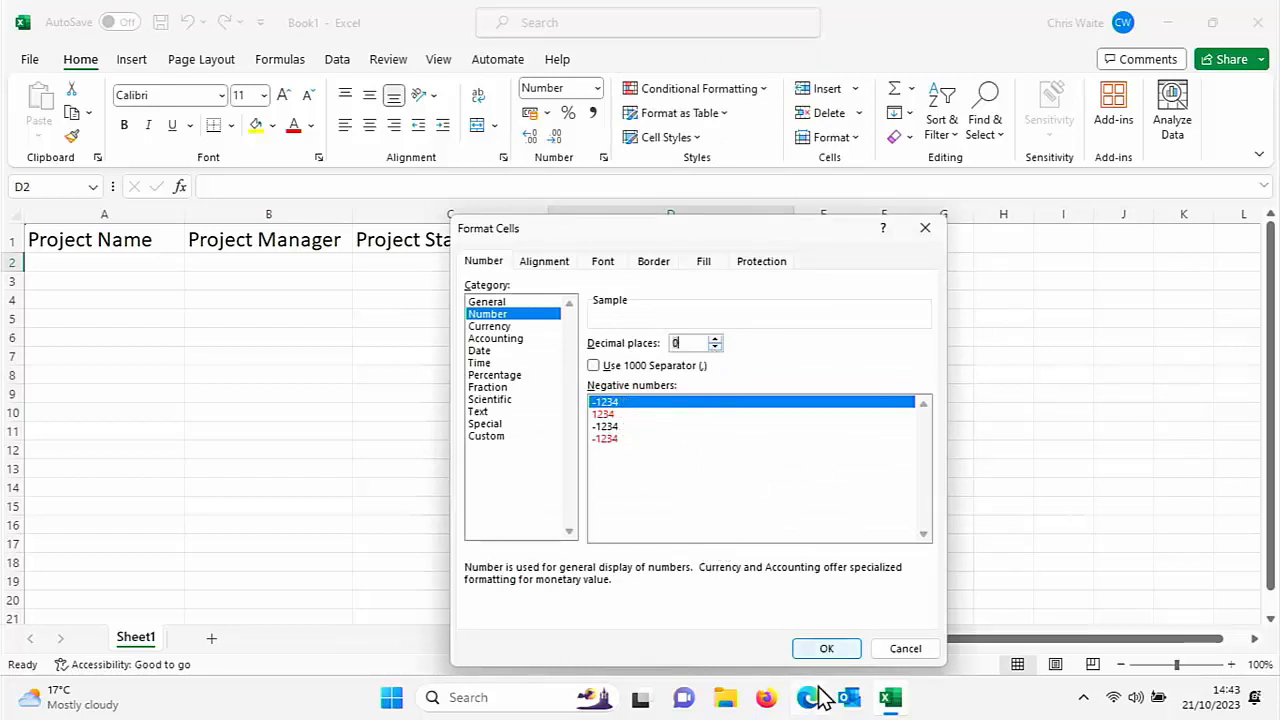
left_click(822, 647)
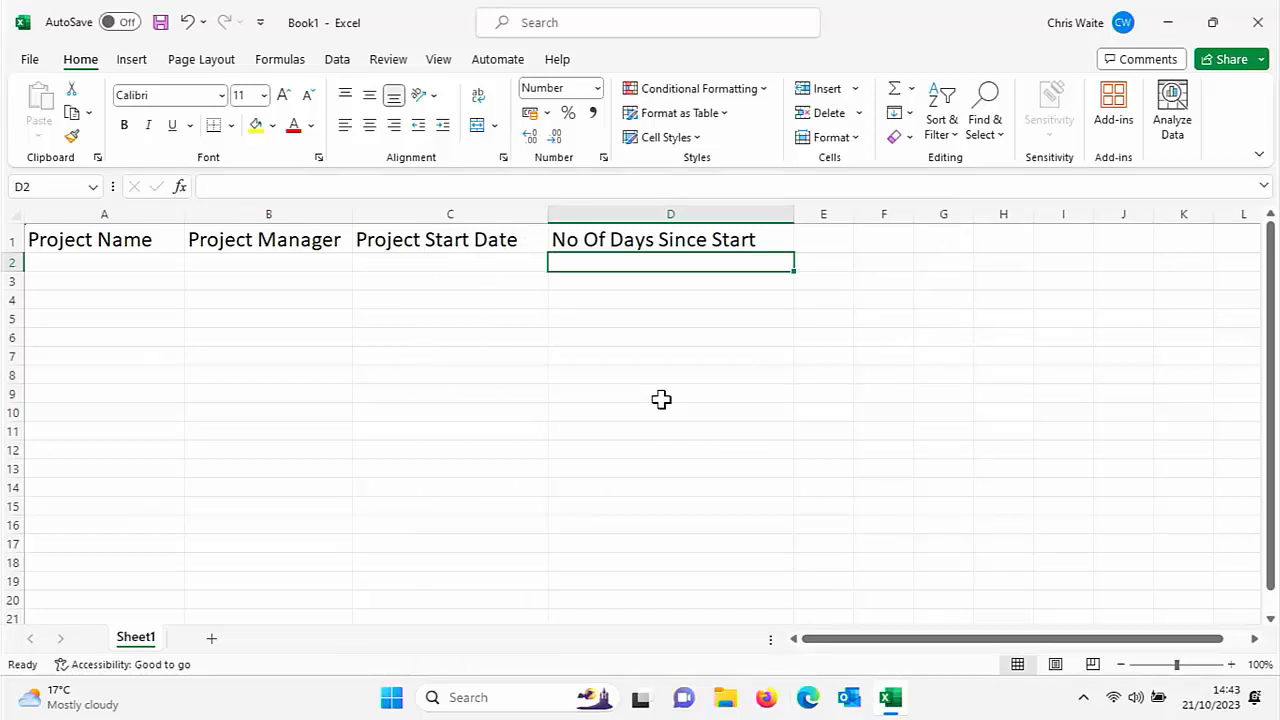
key("Left")
key("Left")
key("Left")
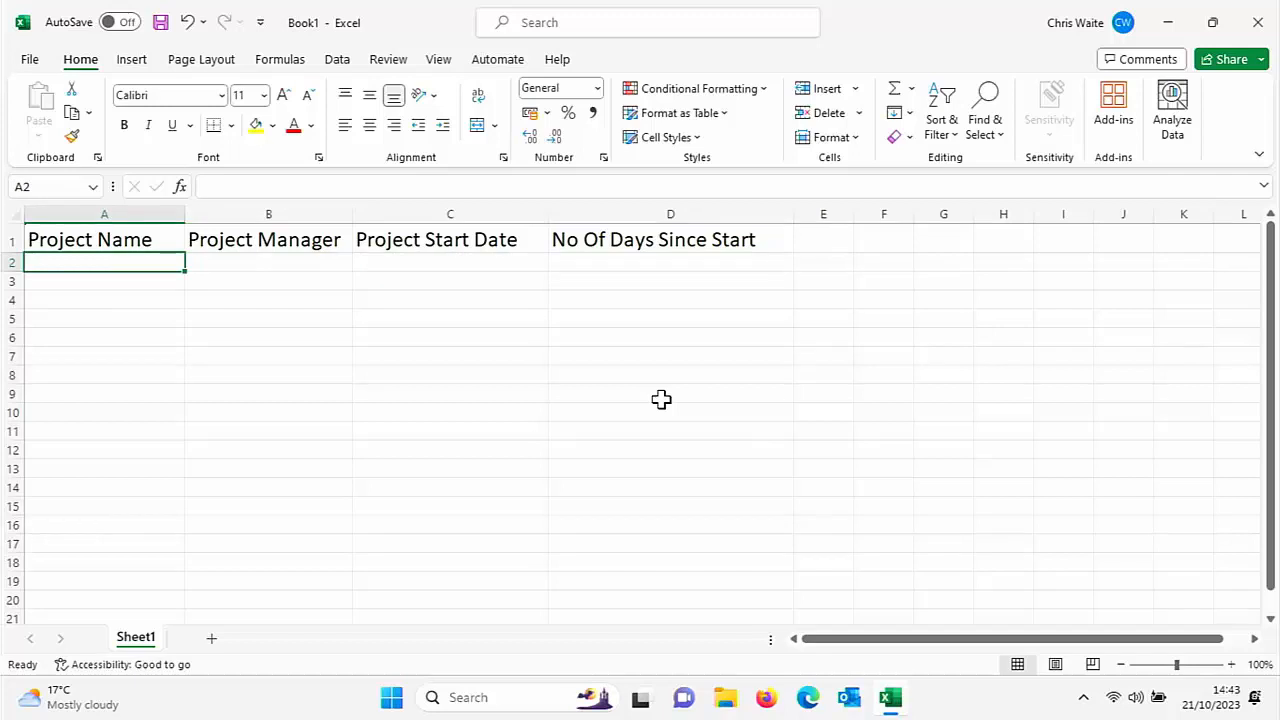
Enter project Labadoodle, the project manager's name and start date 02/10/2023 in row 2
type("Labadoodle")
key("Tab")
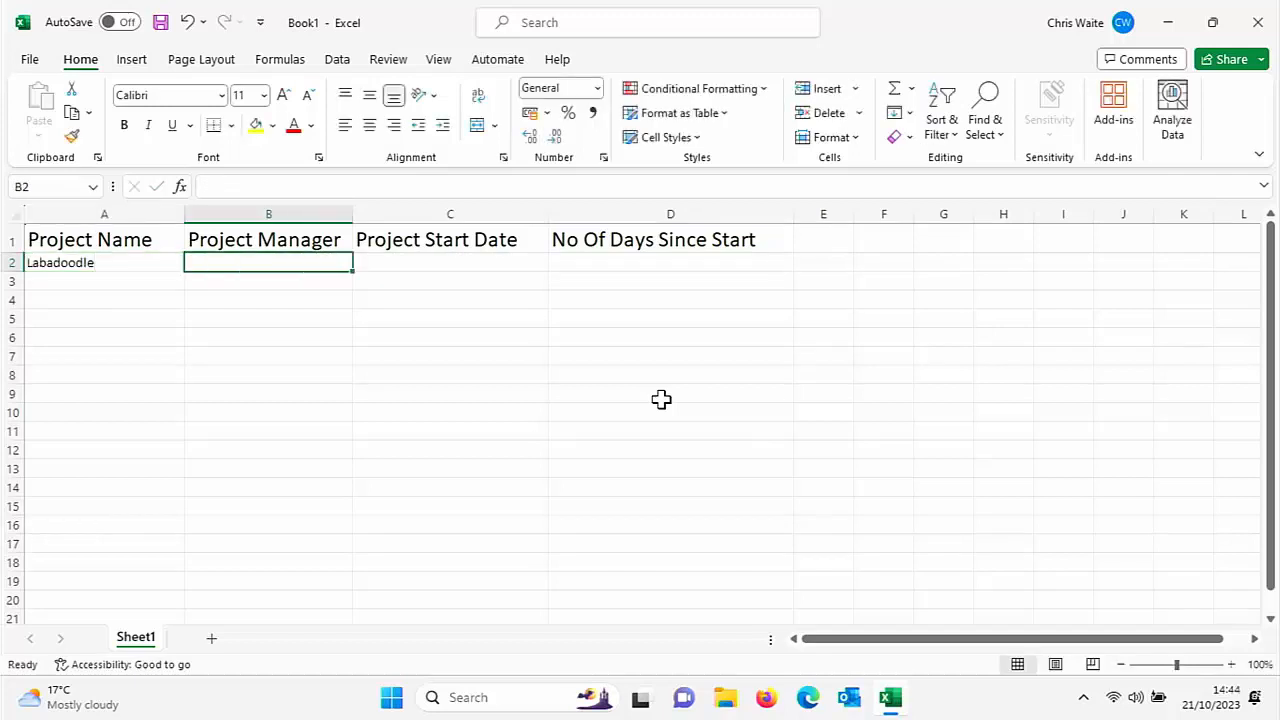
type("Stev")
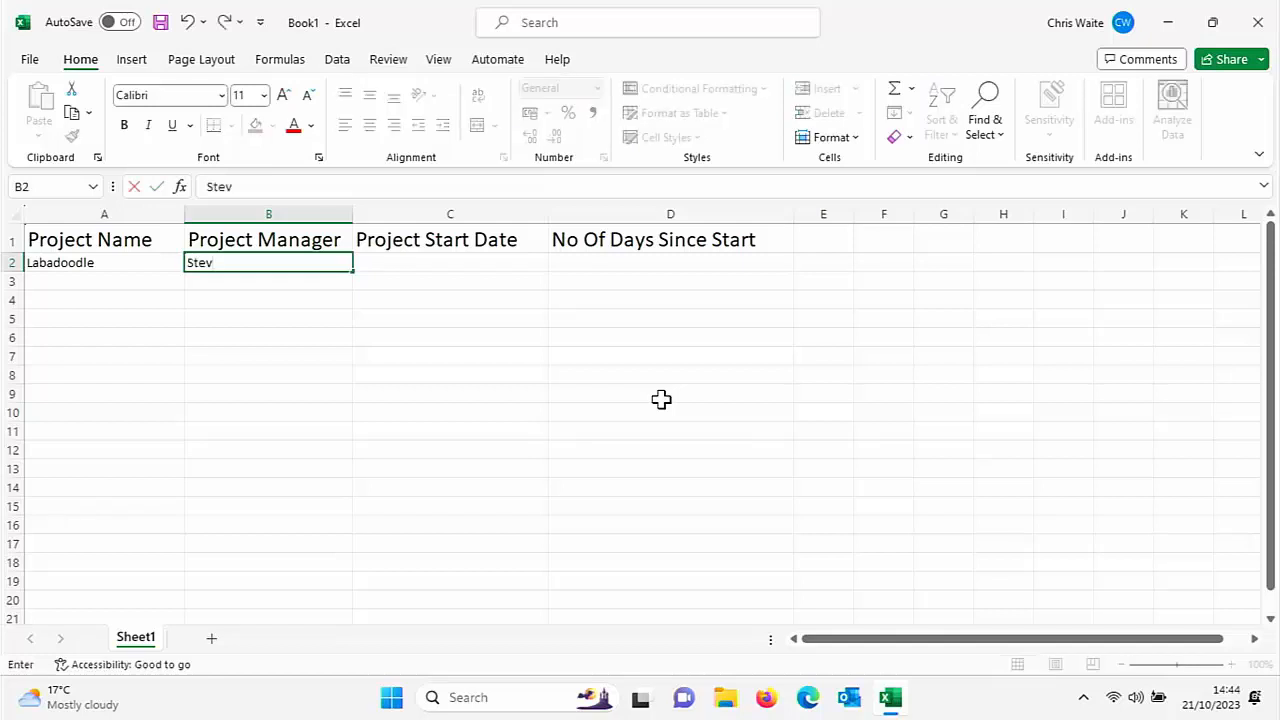
type("e Jones")
key("Tab")
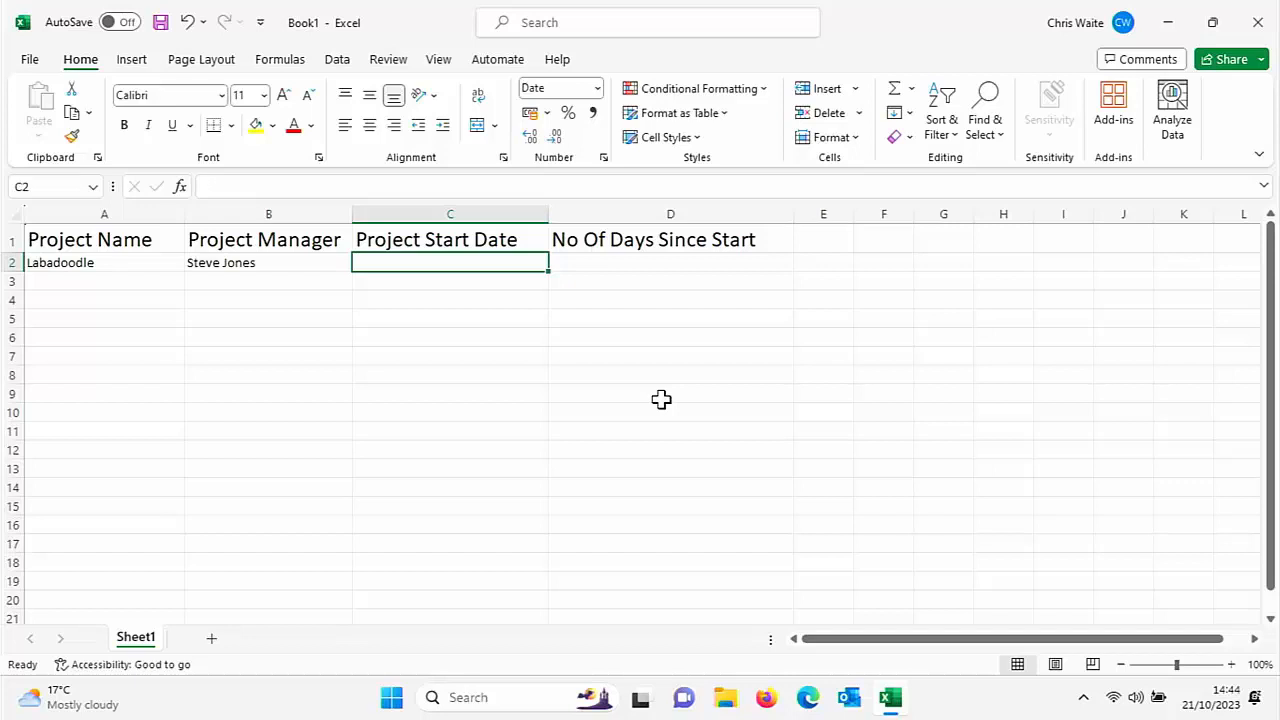
type("2/")
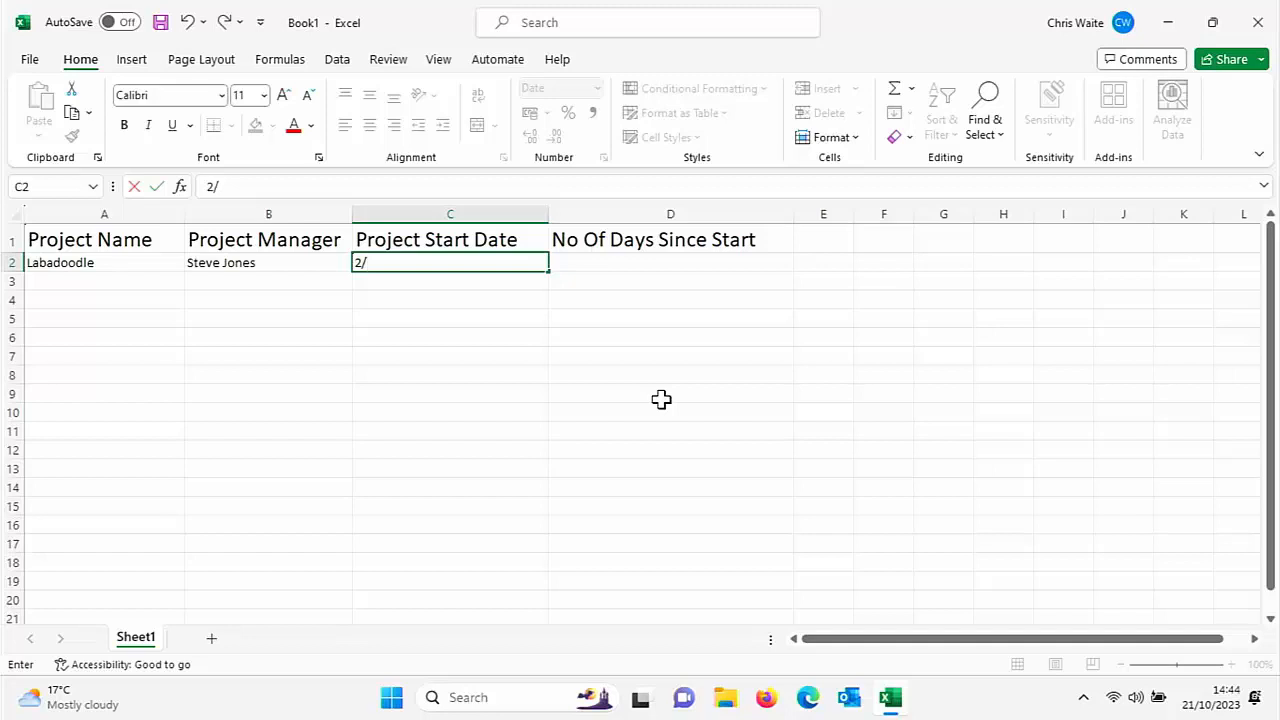
type("10")
key("Tab")
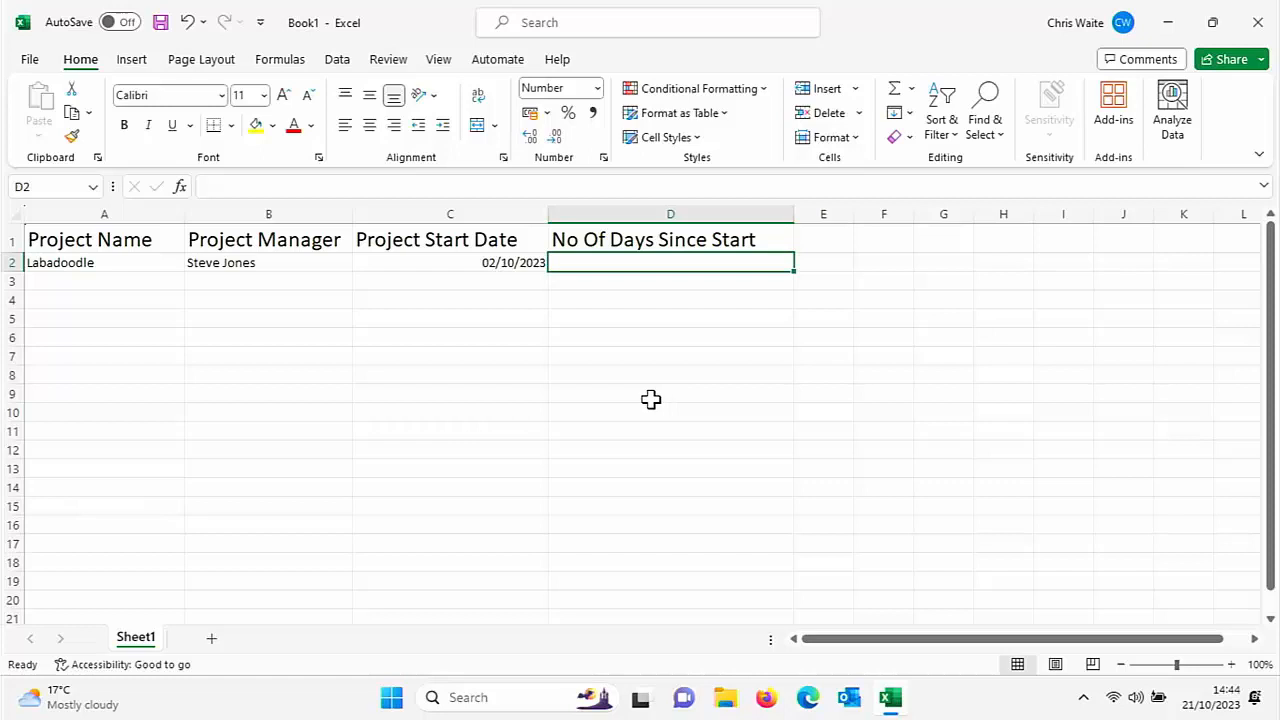
Enter =Today()-C2 in D2, returning 19 days since the start date
left_click(487, 186)
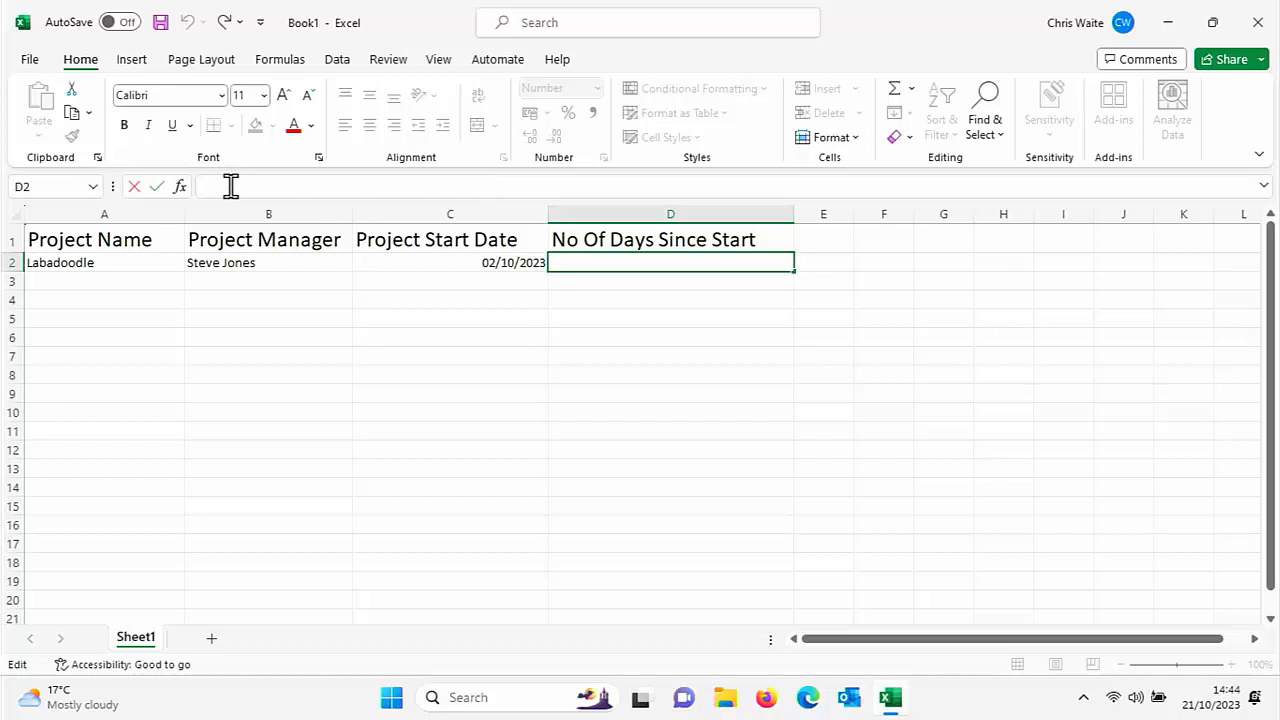
type("=")
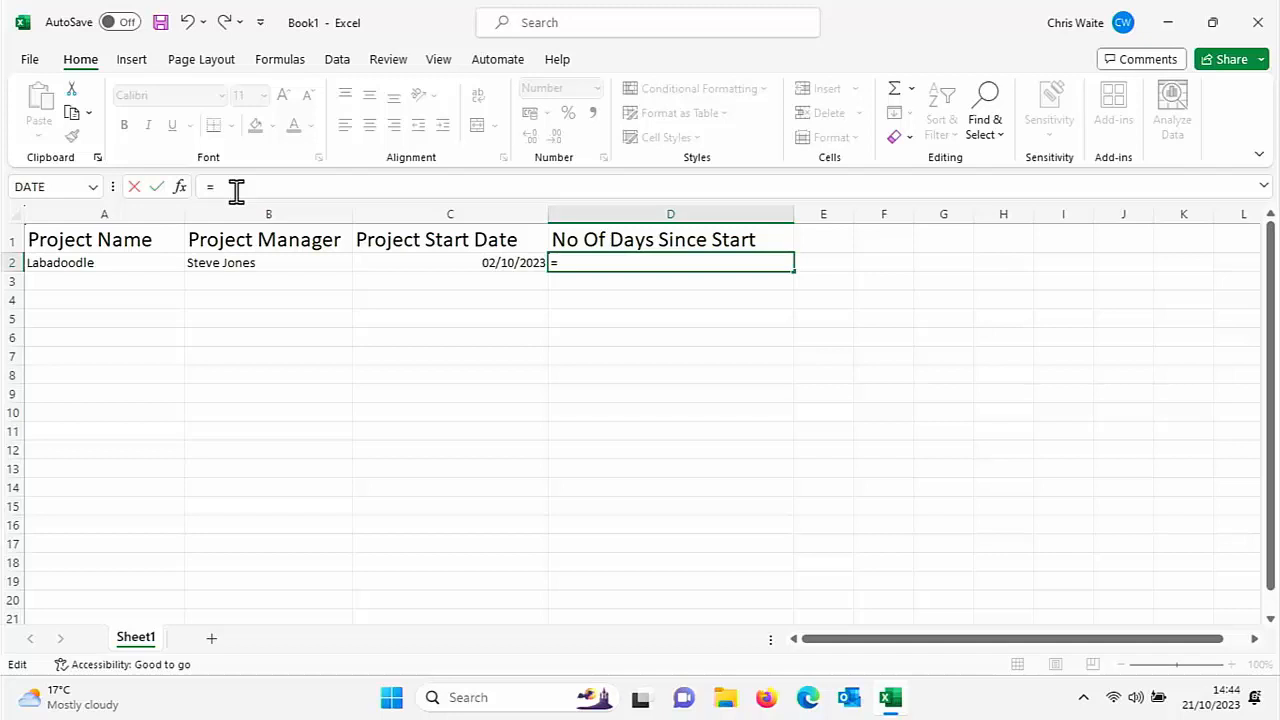
type("Today")
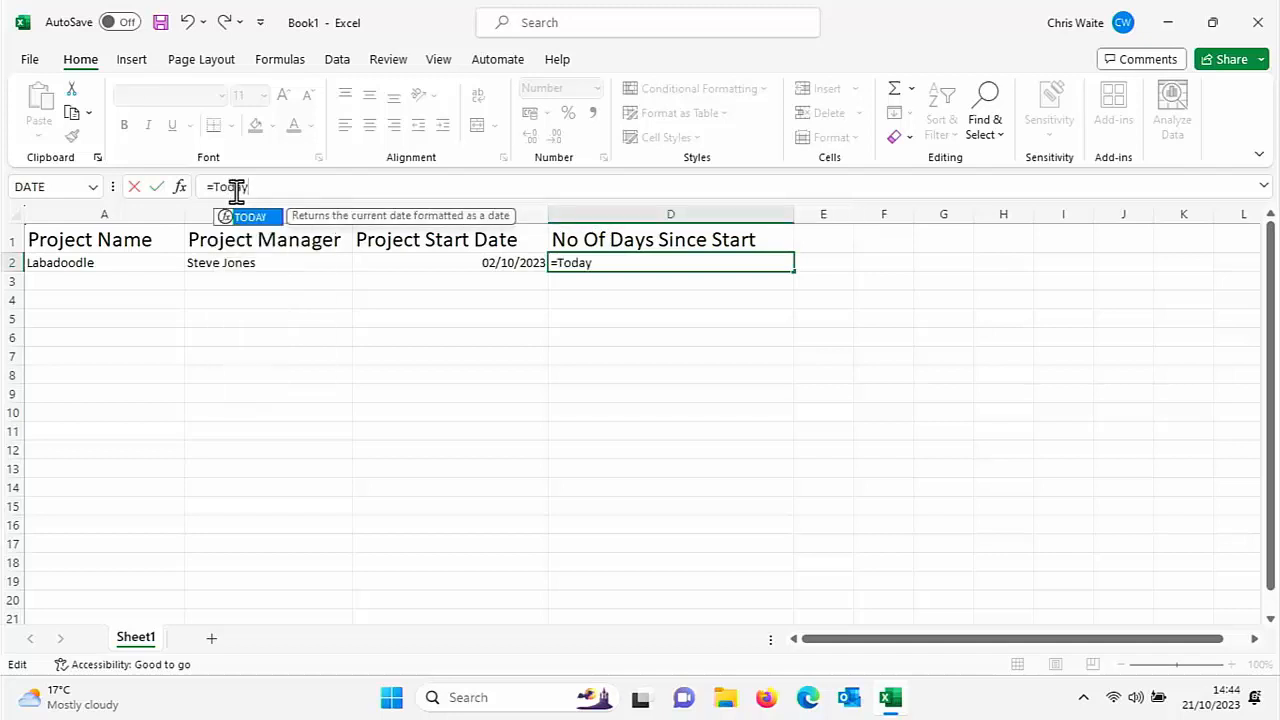
type("()")
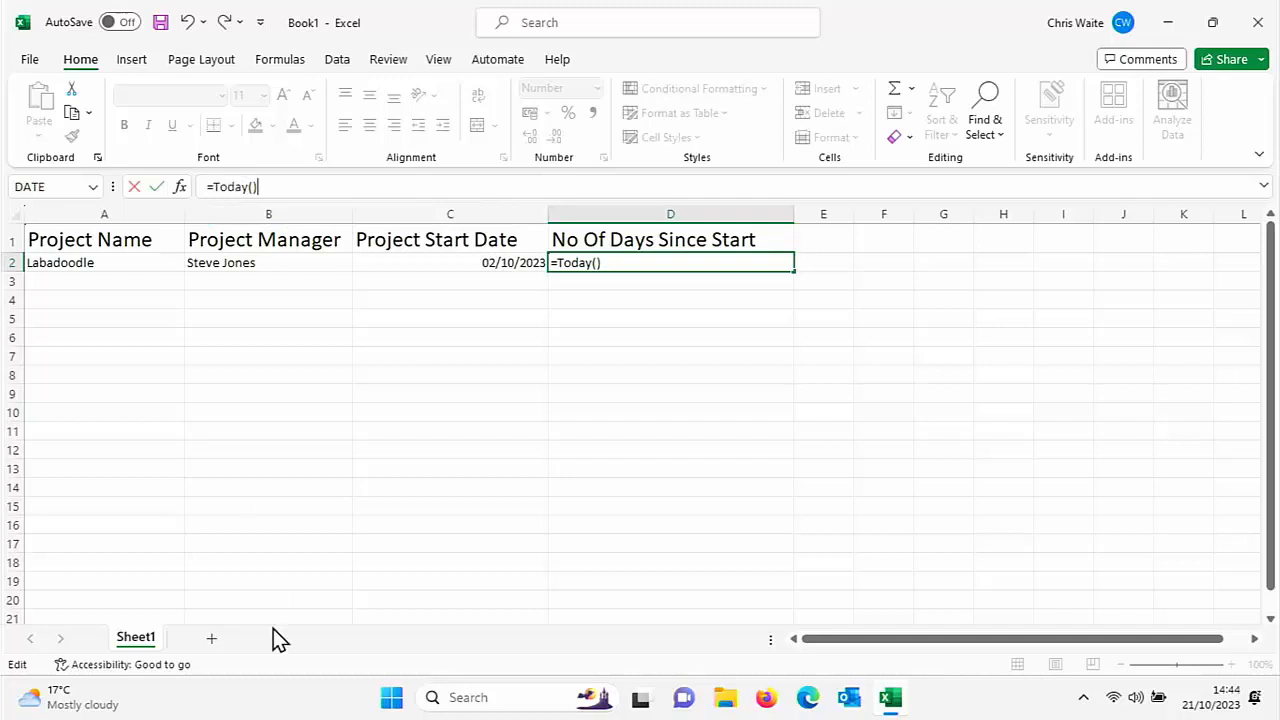
type("-C2")
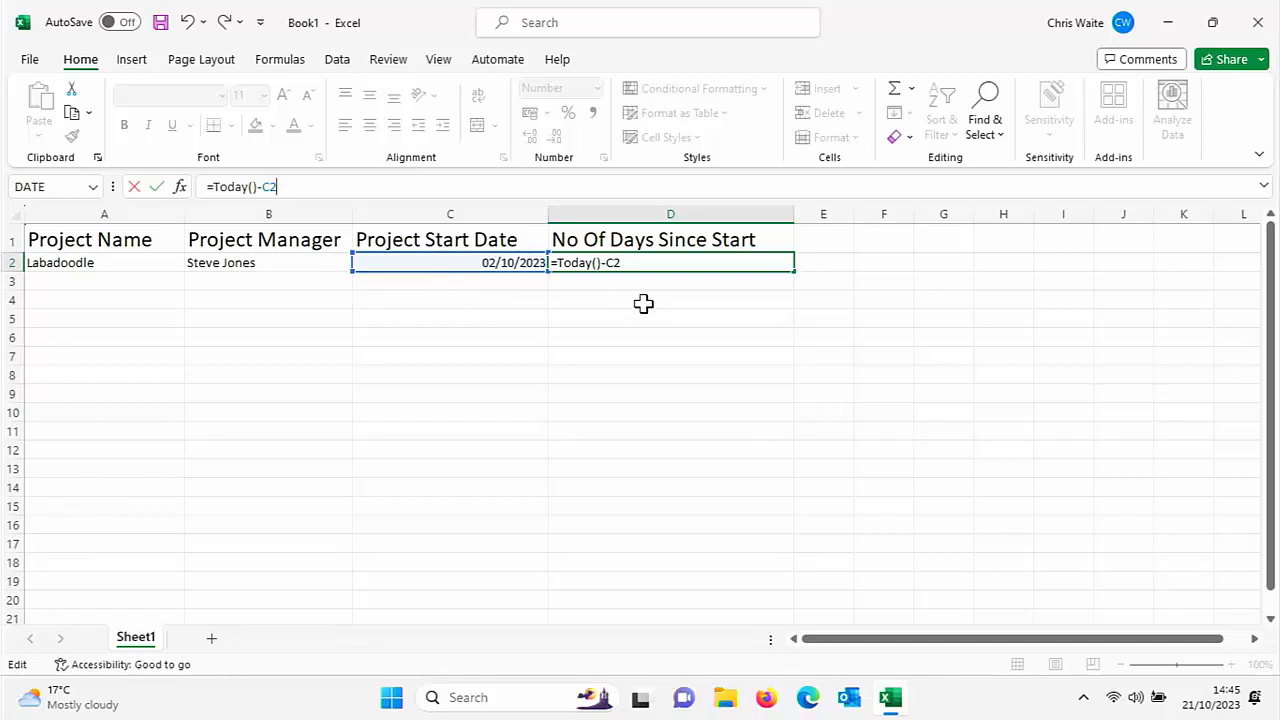
key("Return")
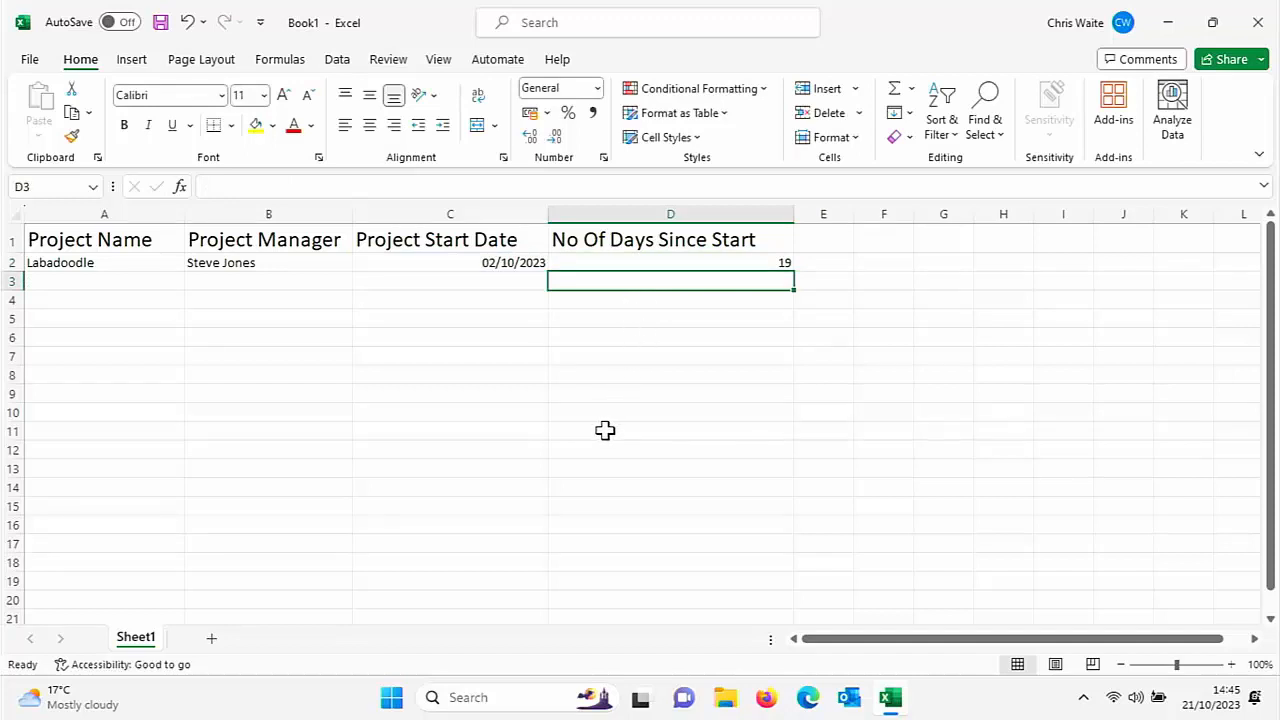
Try start date 20/10/2023 in C2, then change it to 01/01/2023, giving 293 days
left_click(508, 263)
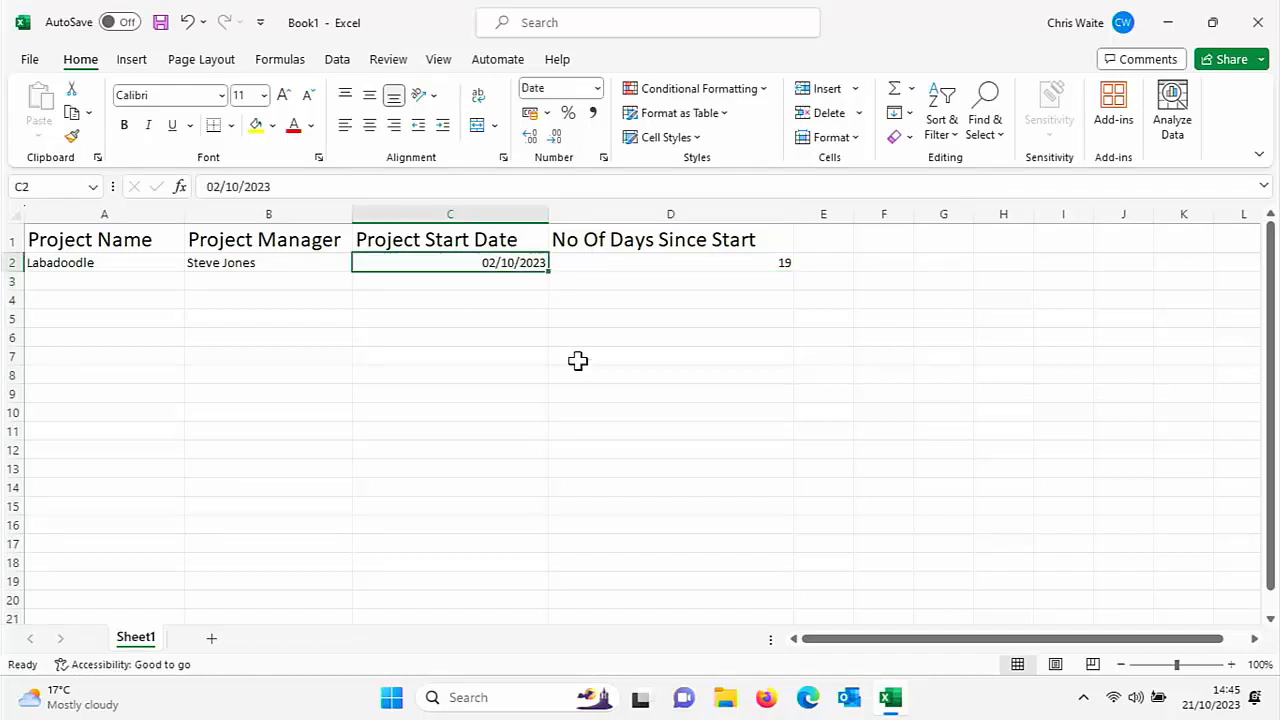
type("20/10")
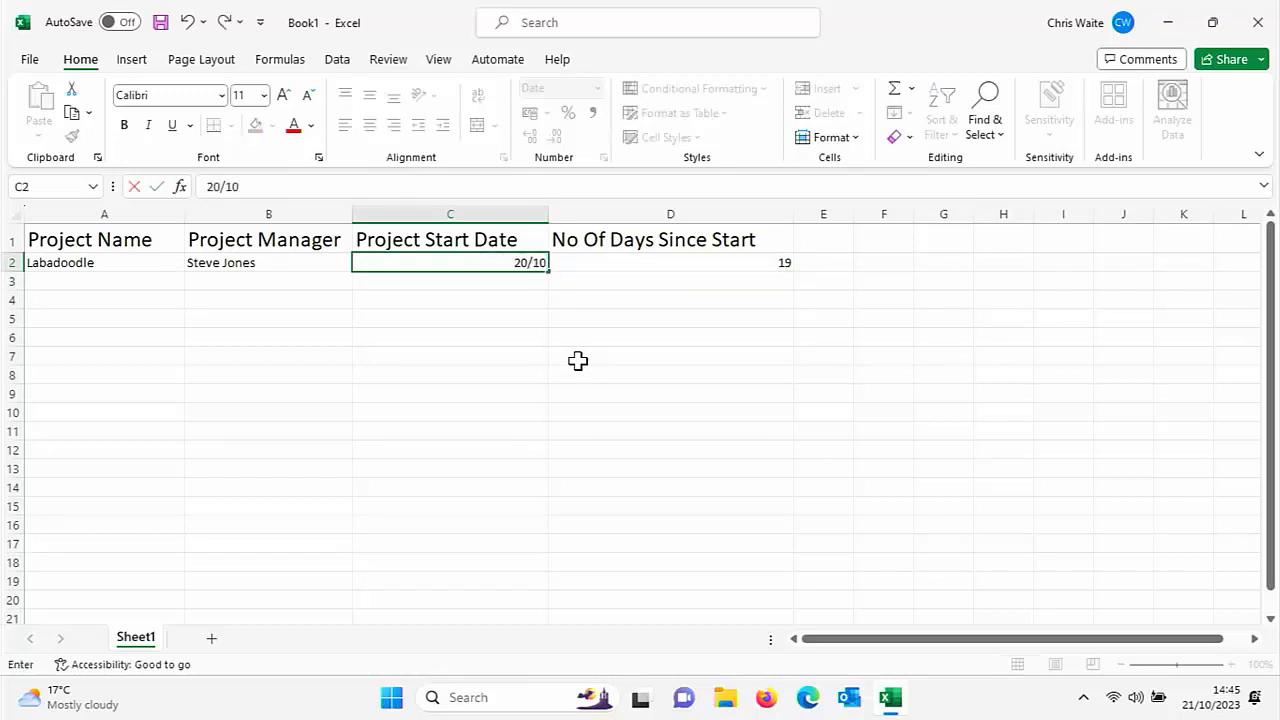
key("Return")
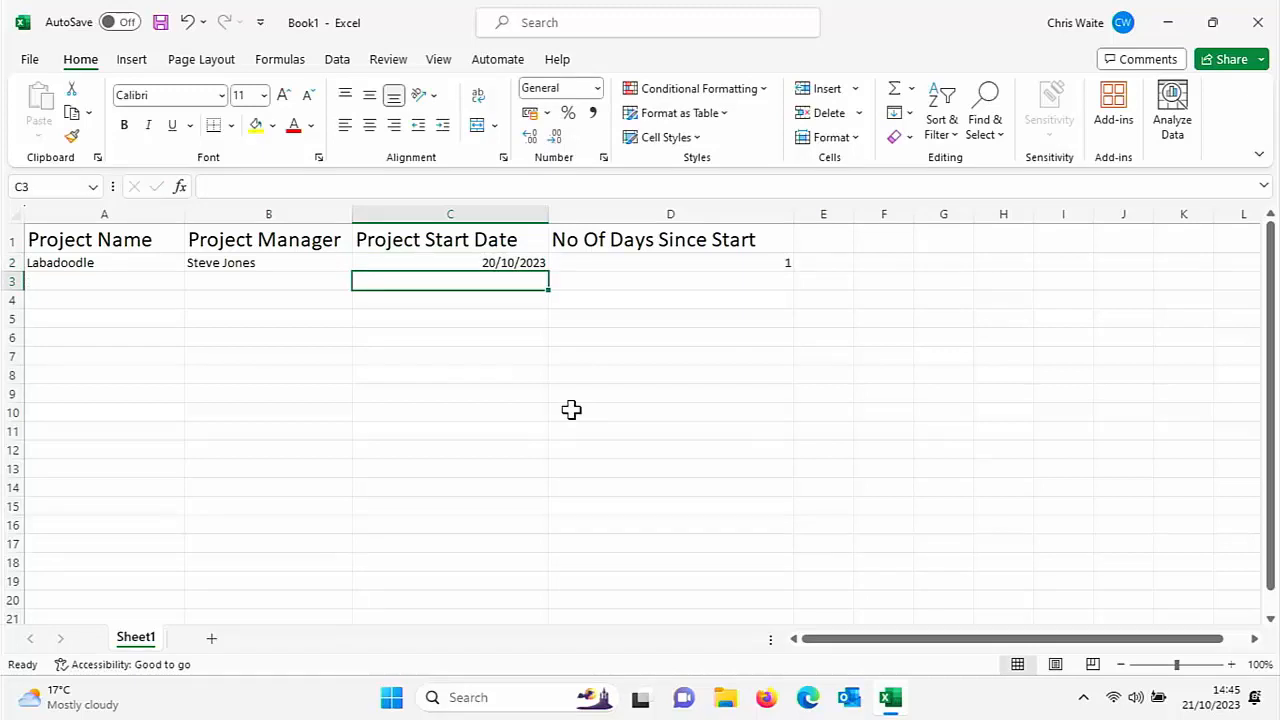
key("Up")
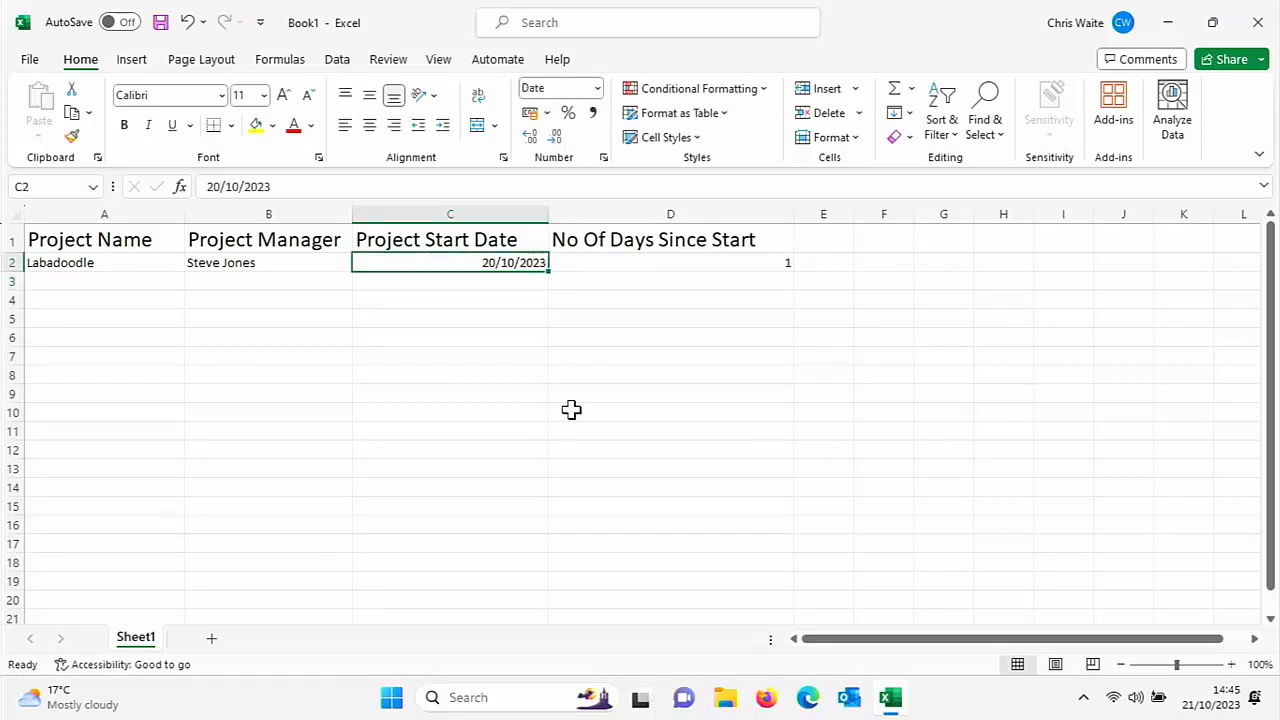
type("1/")
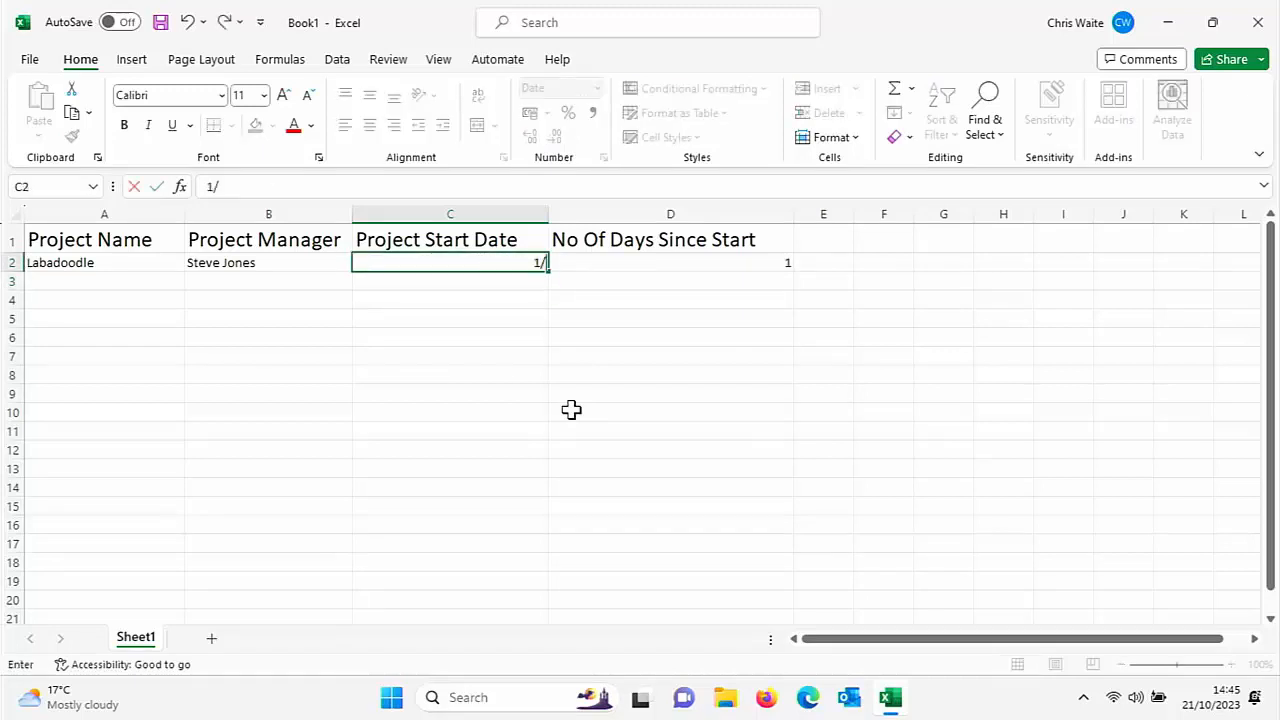
type("1/23")
key("Return")
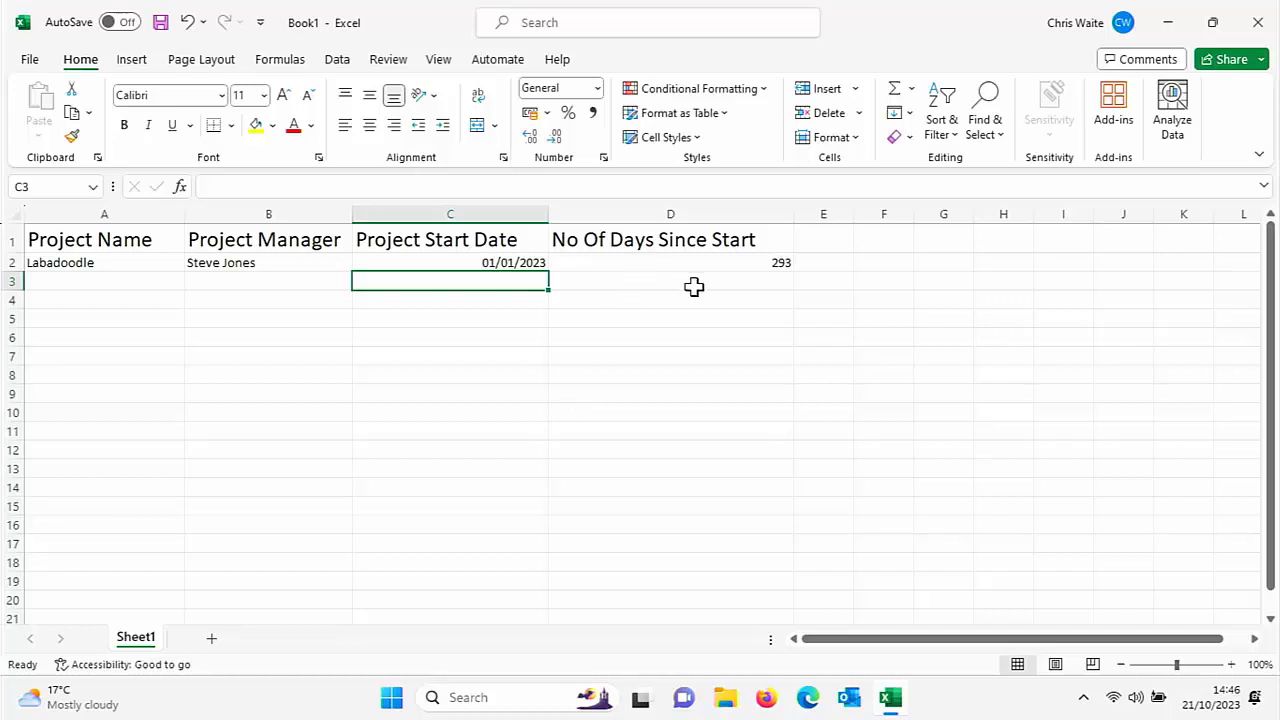
left_click(745, 262)
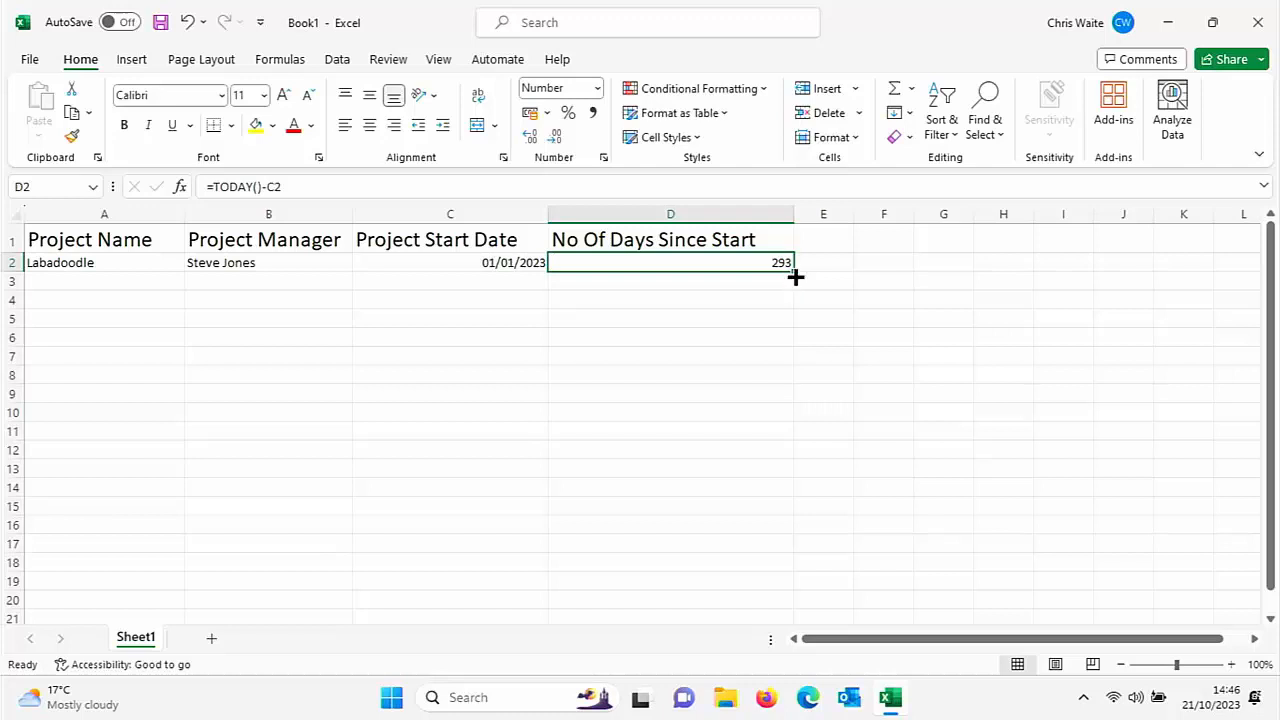
Fill D2's formula down to D16, with empty-date rows showing 45220
left_click_drag(794, 277, 778, 528)
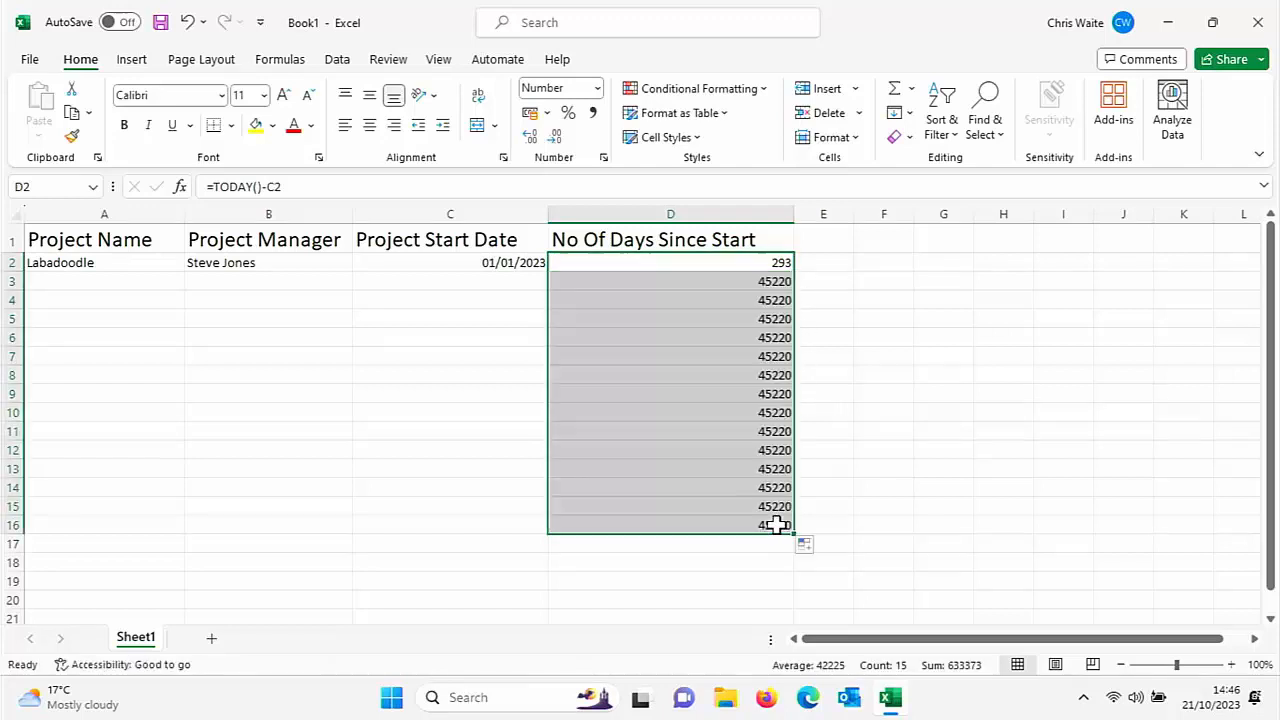
left_click(713, 276)
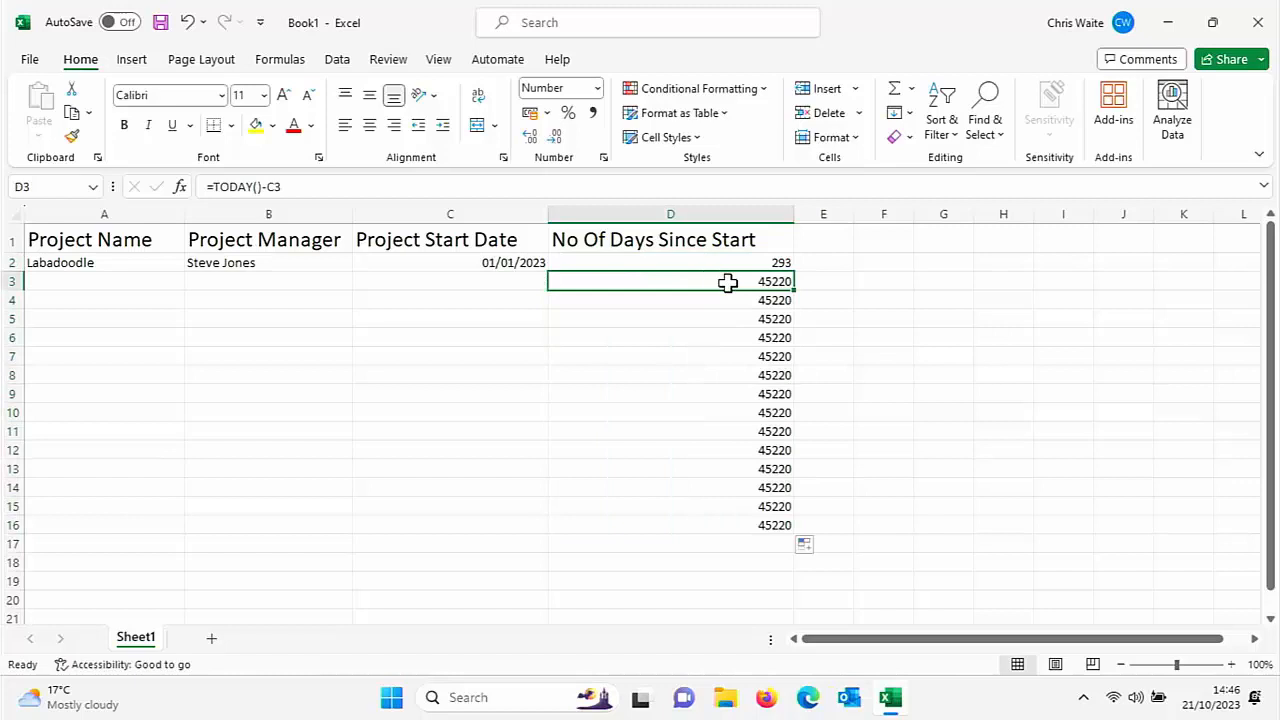
left_click(521, 286)
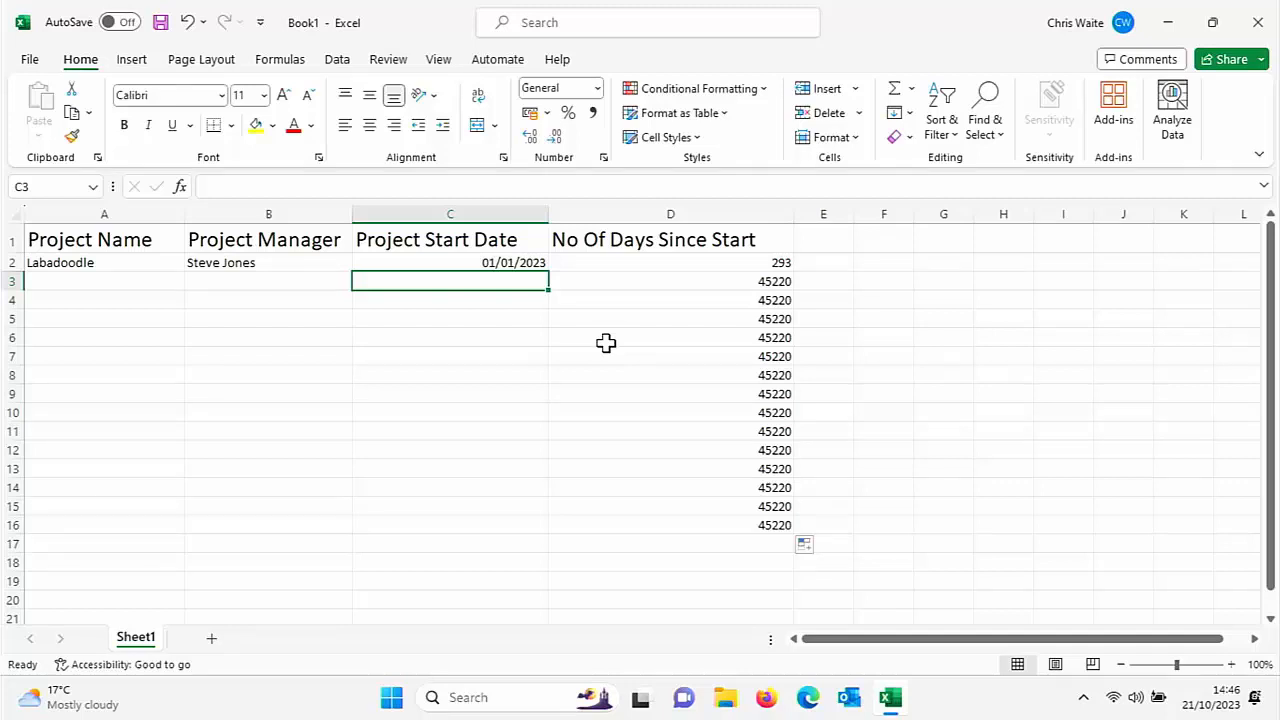
Enter 15/10/2023 in C3 and format C3:C16 as Short Date
type("15/")
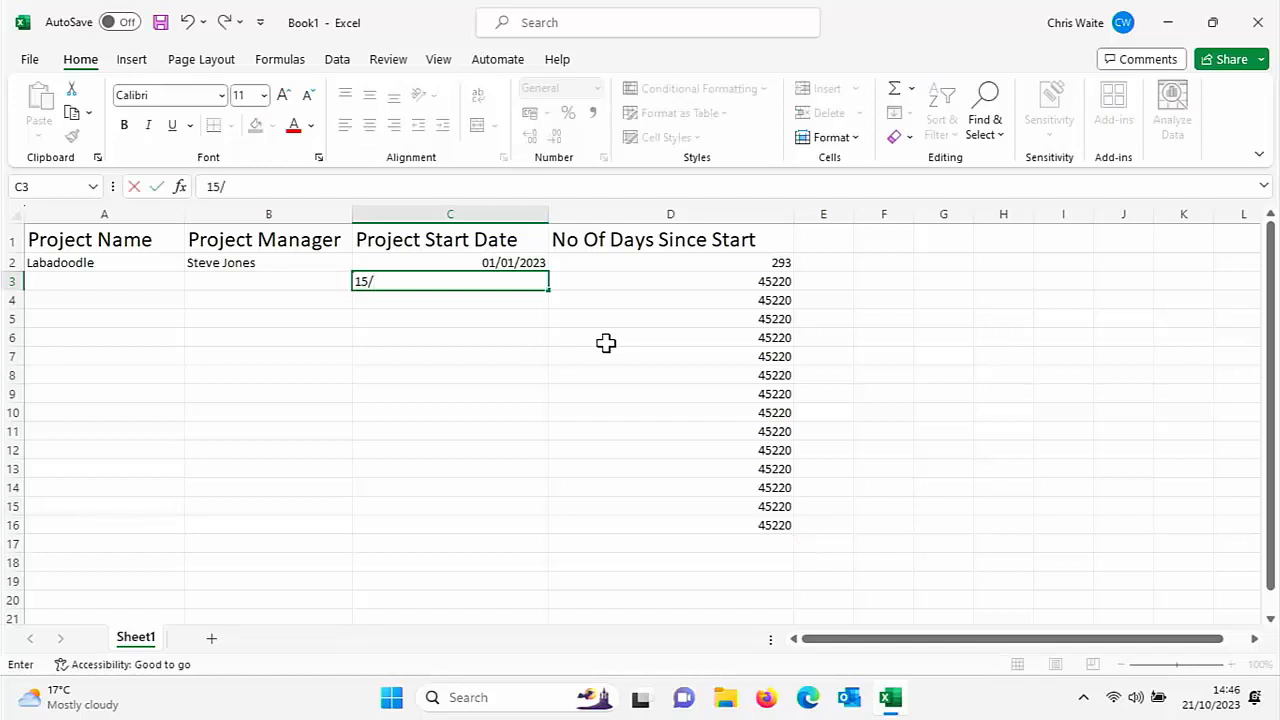
type("10")
key("Return")
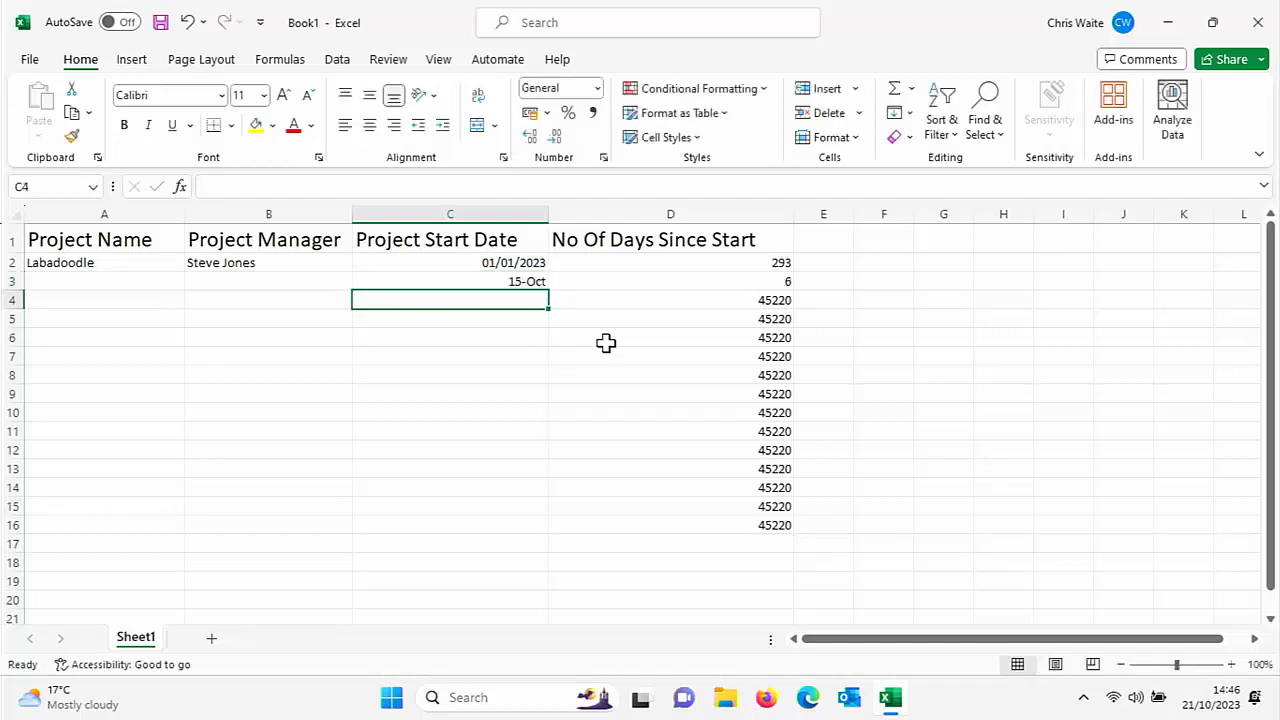
left_click(519, 281)
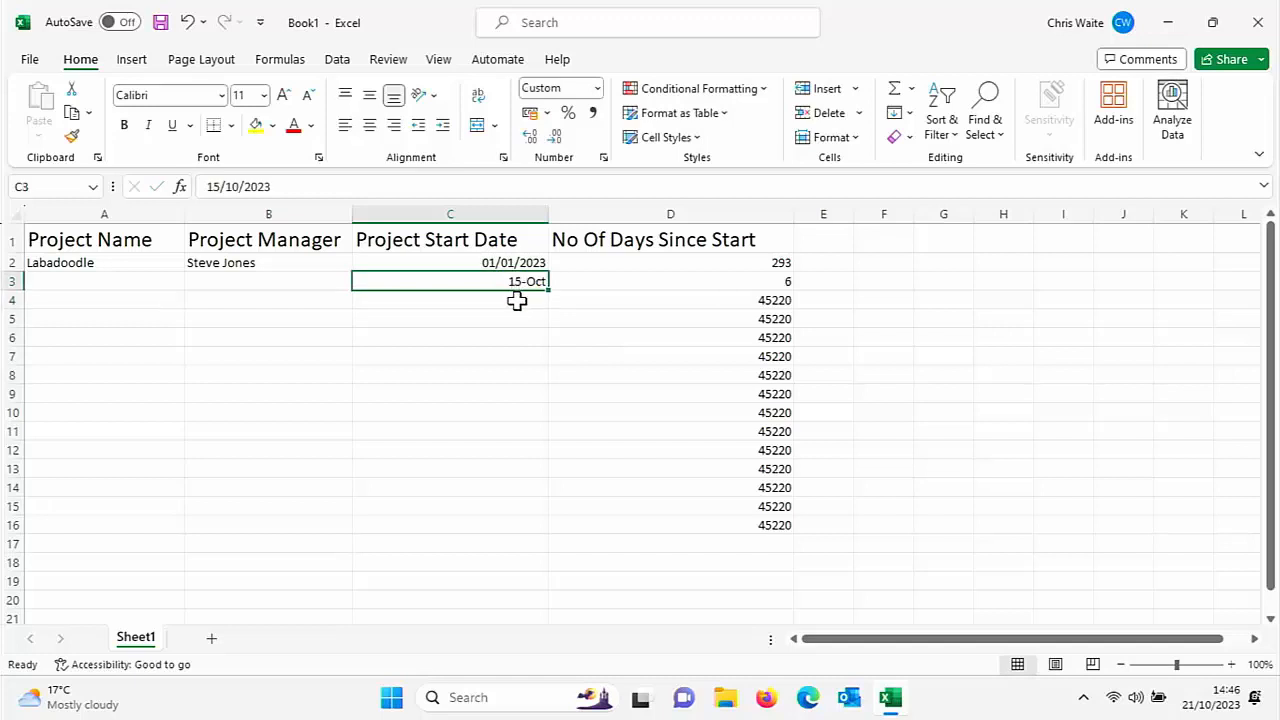
mouse_move(546, 289)
left_mouse_down()
mouse_move(517, 414)
mouse_move(514, 526)
left_mouse_up()
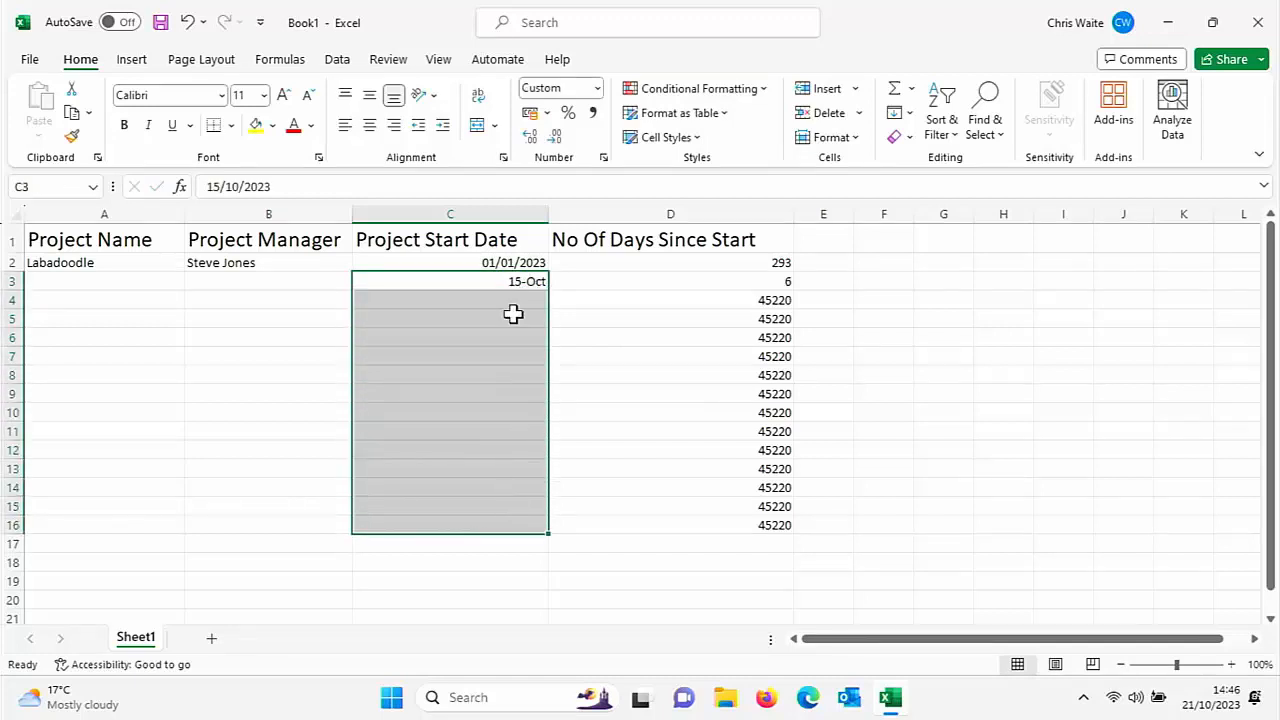
left_click(597, 88)
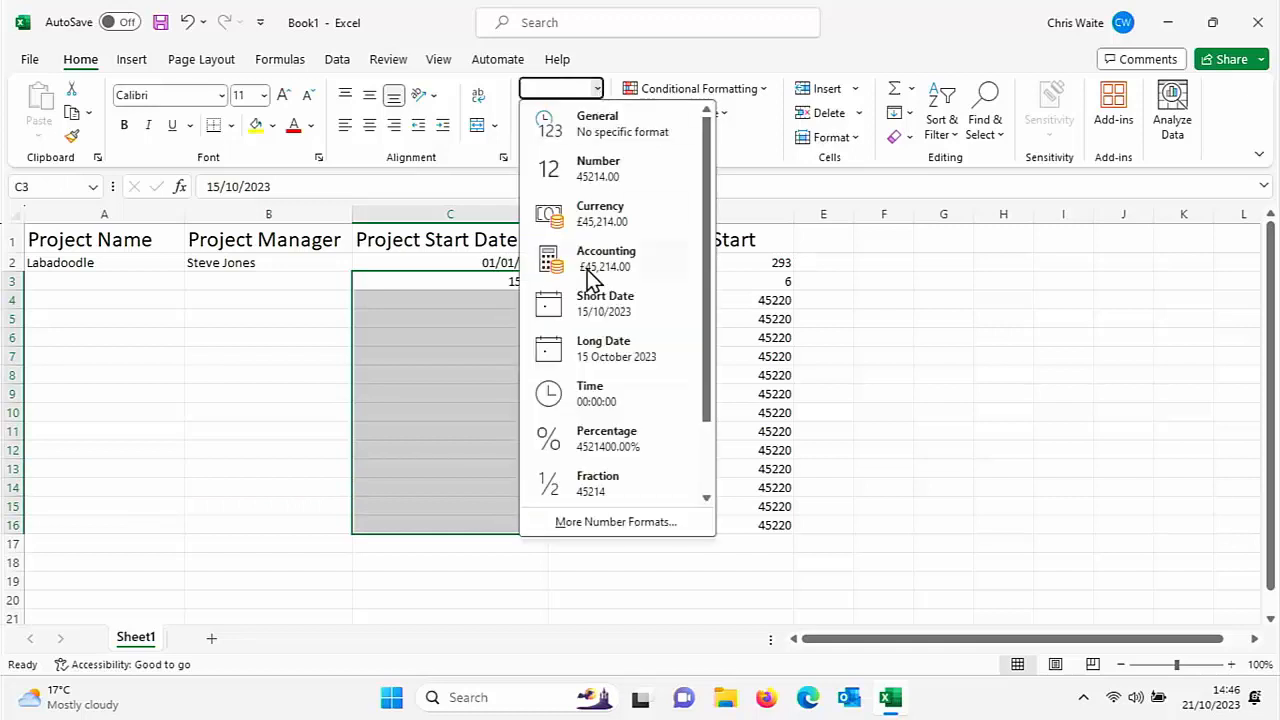
left_click(596, 308)
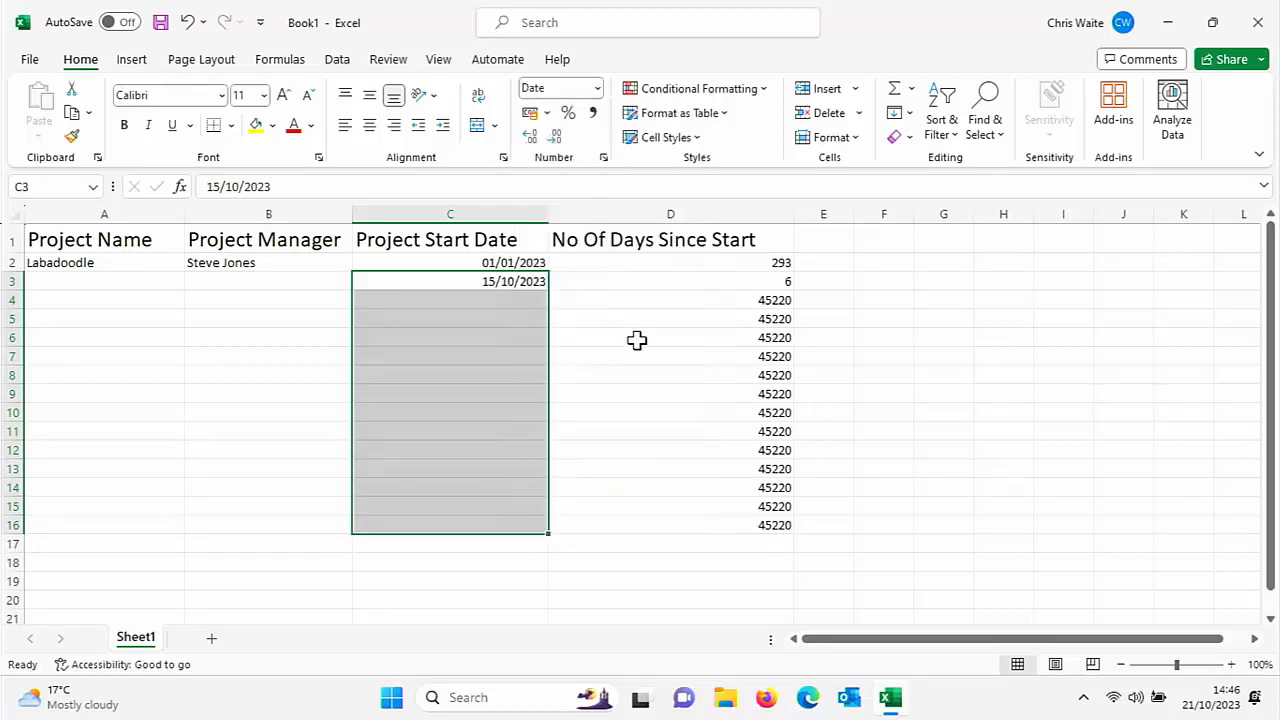
left_click(511, 302)
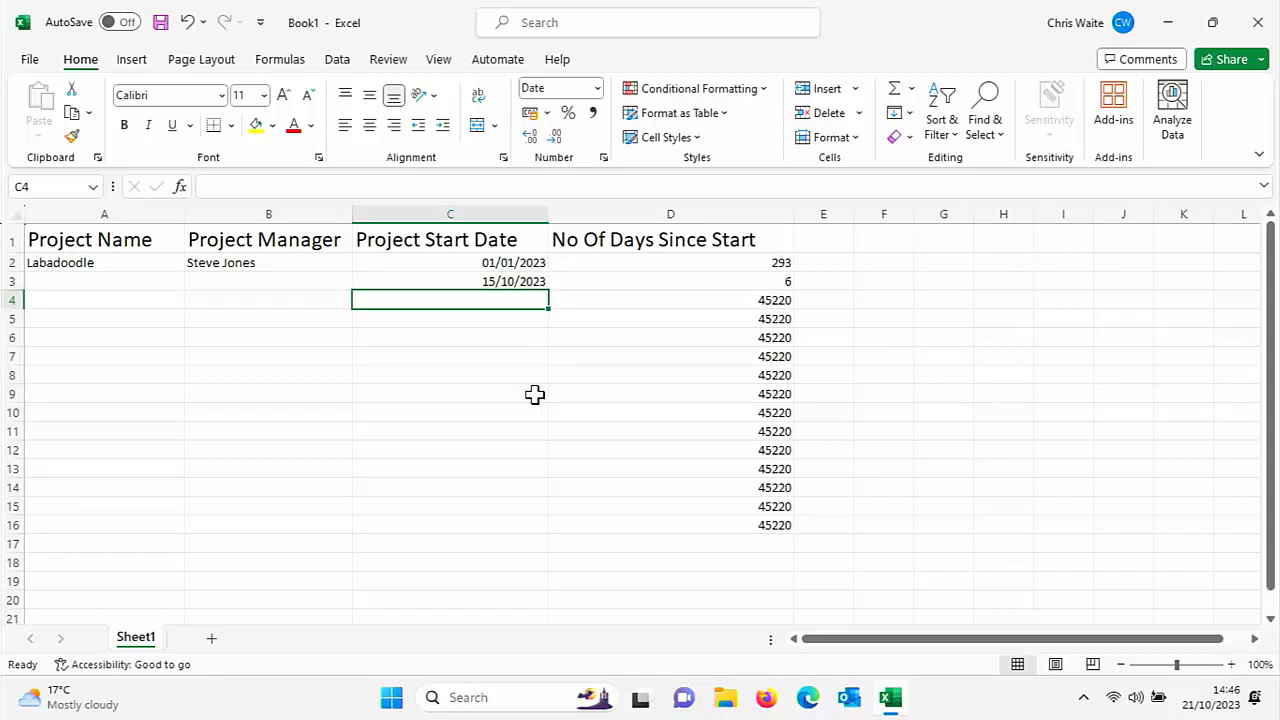
Enter start dates 27/10/2023 in C4 and 21/10/2023 in C5, giving -6 and 0 days
type("27/10")
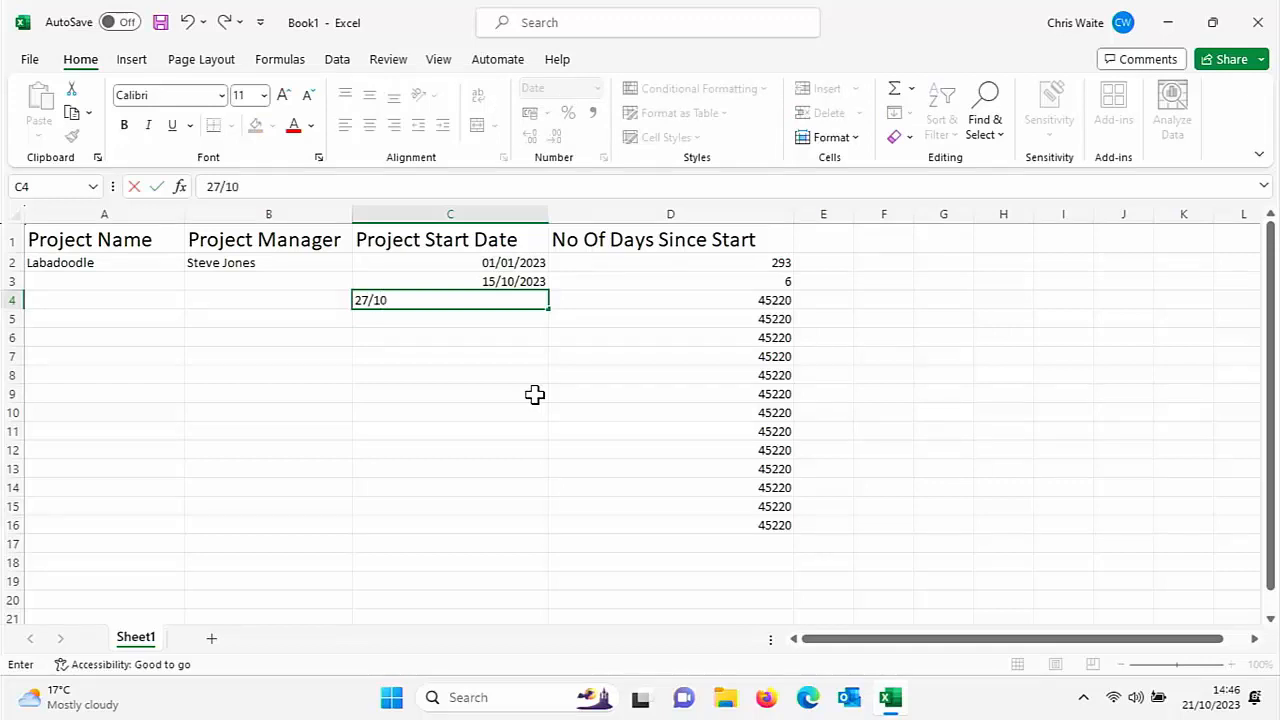
type("/23")
key("Return")
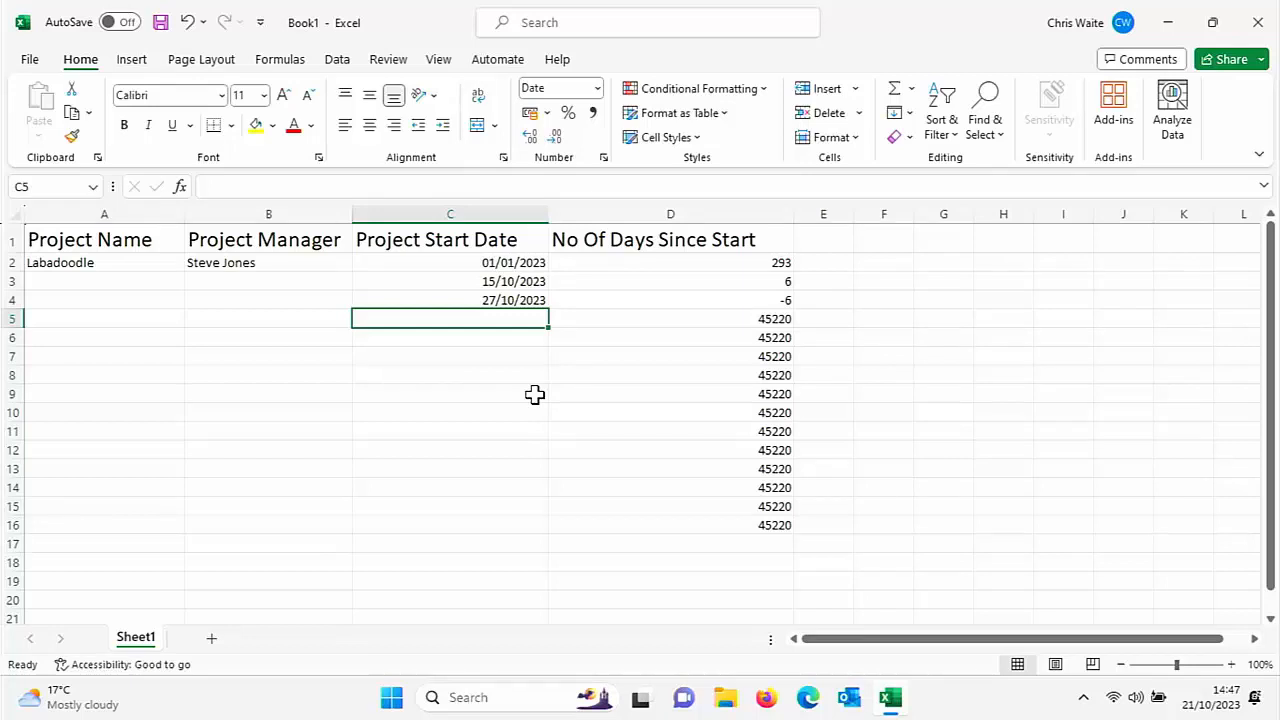
type("21/10")
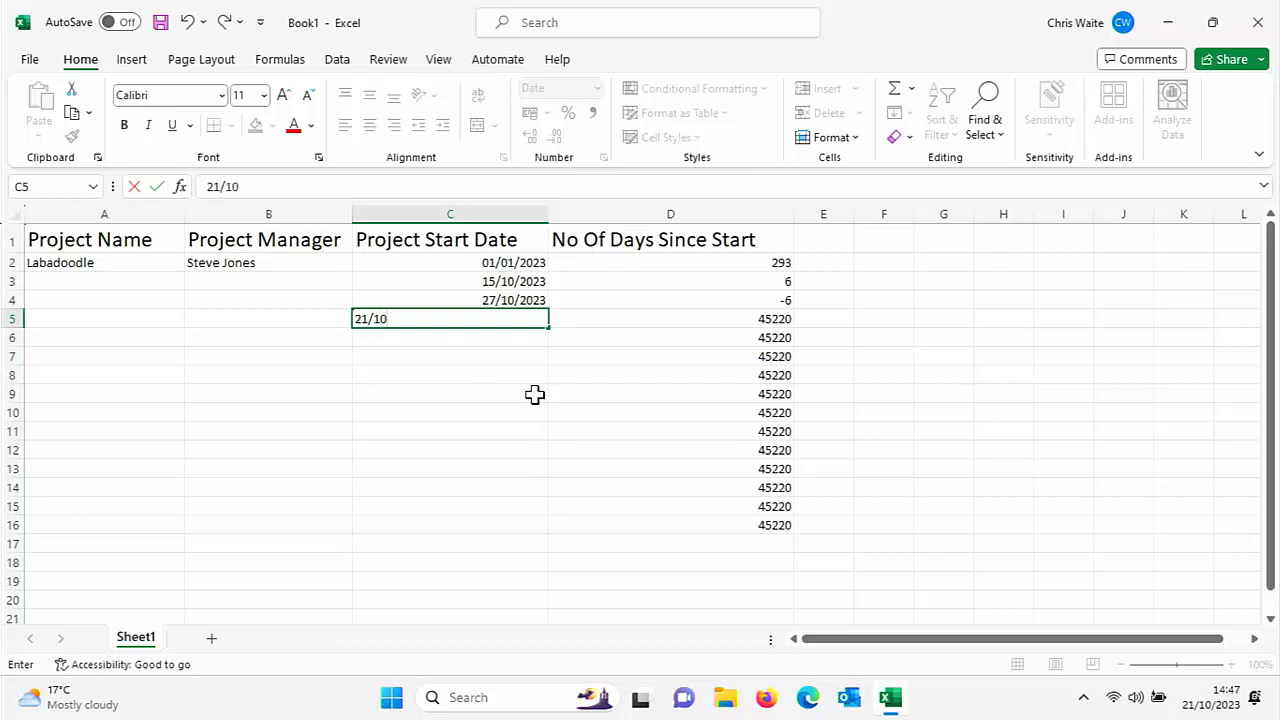
key("Return")
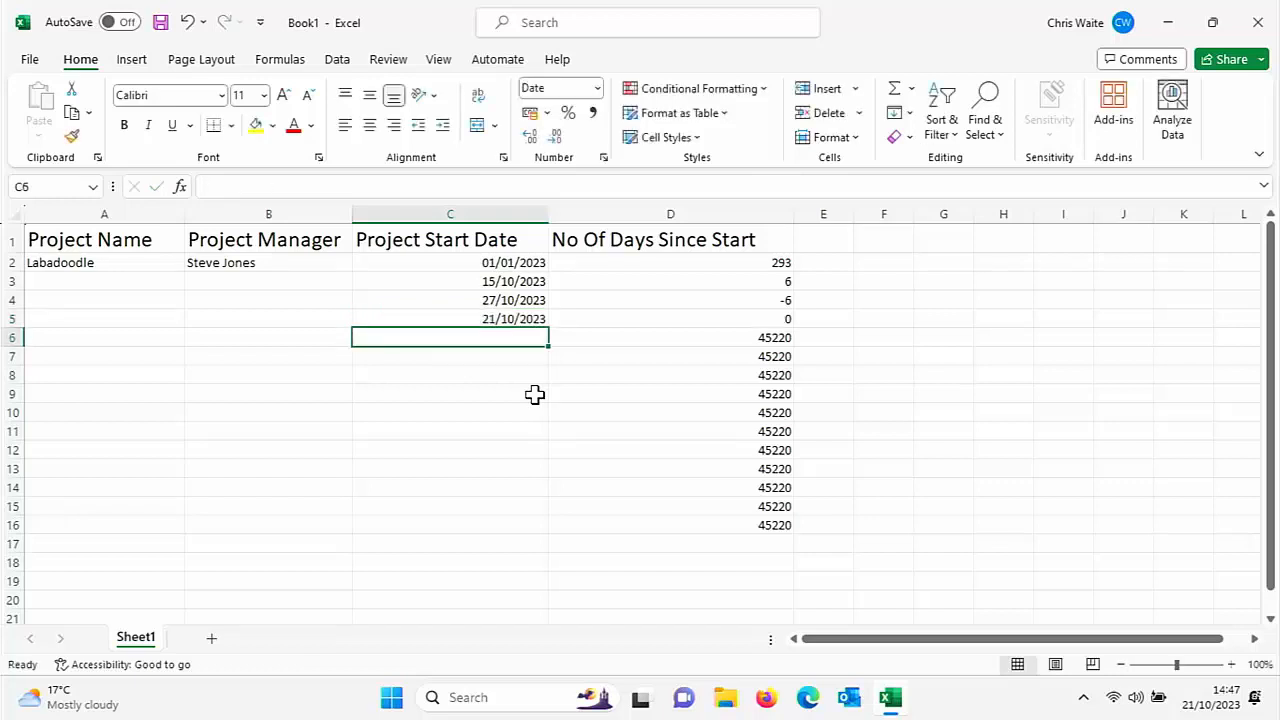